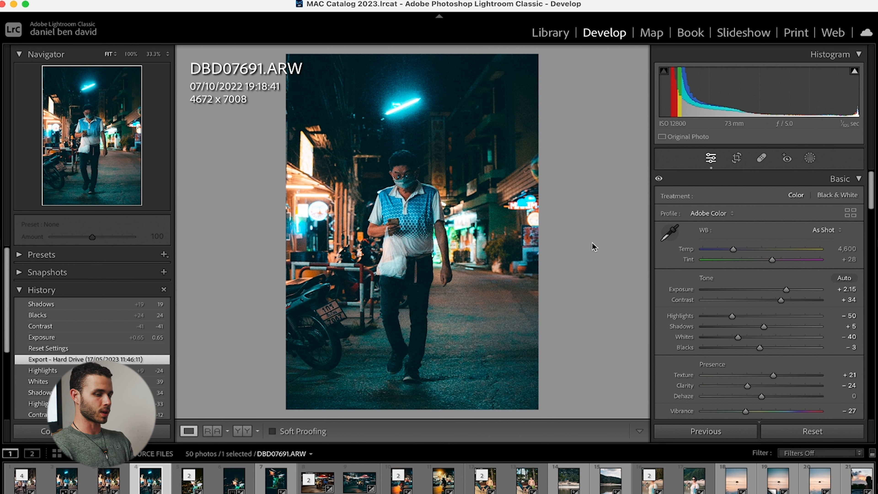
Reset the photo's develop settings and open a copy with Lightroom adjustments in the Dehancer Lightroom Plugin as a 16-bit sRGB TIFF.
{"action": "left_click", "coordinate": [787, 435]}
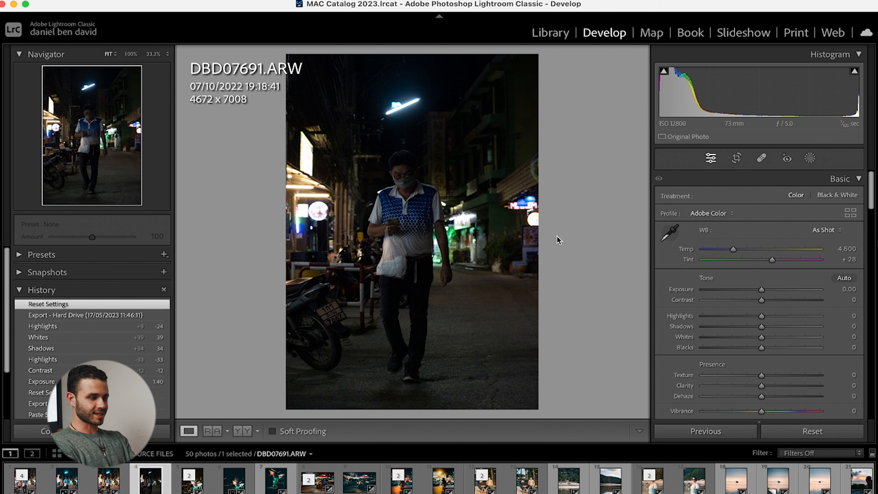
{"action": "right_click", "coordinate": [452, 258]}
{"action": "mouse_move", "coordinate": [458, 257]}
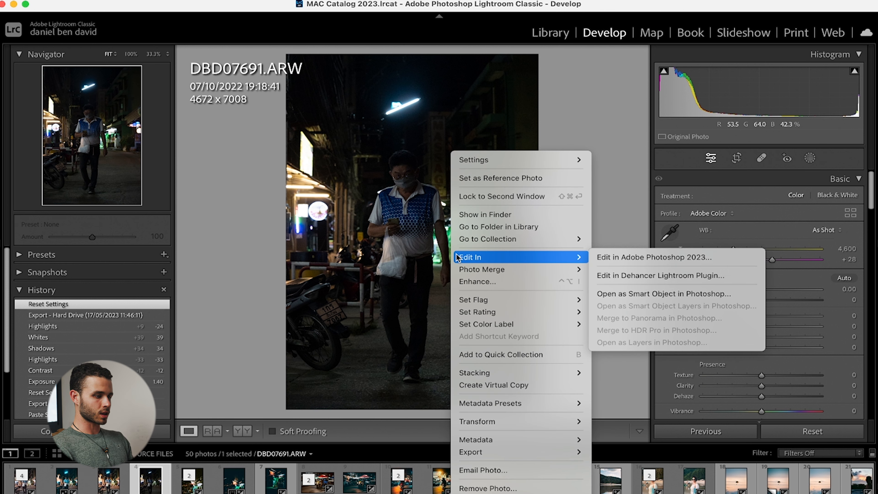
{"action": "left_click", "coordinate": [630, 276]}
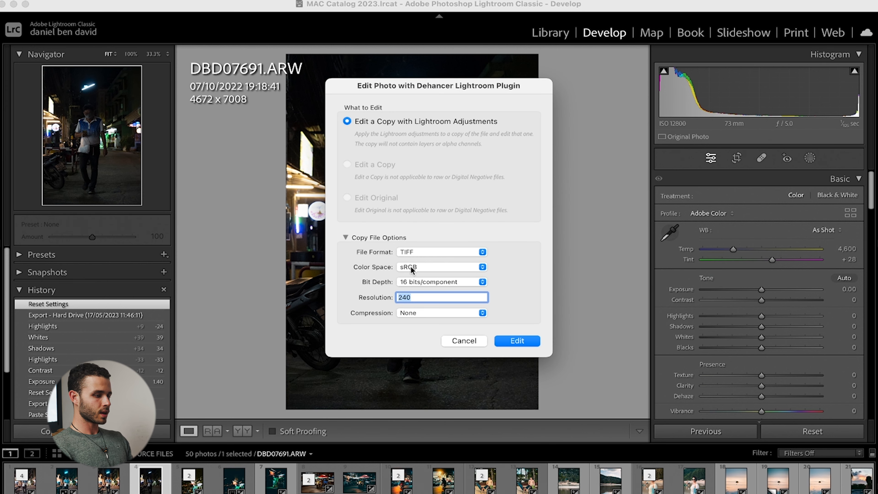
{"action": "left_click", "coordinate": [517, 341]}
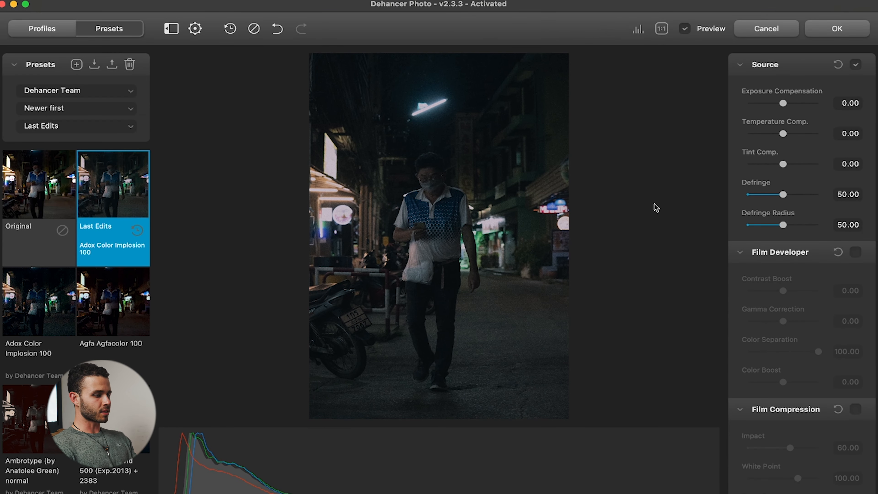
Browse the Dehancer Team presets and try one of the film looks on the photo.
{"action": "scroll", "coordinate": [107, 311], "scroll_direction": "down", "scroll_amount": 10}
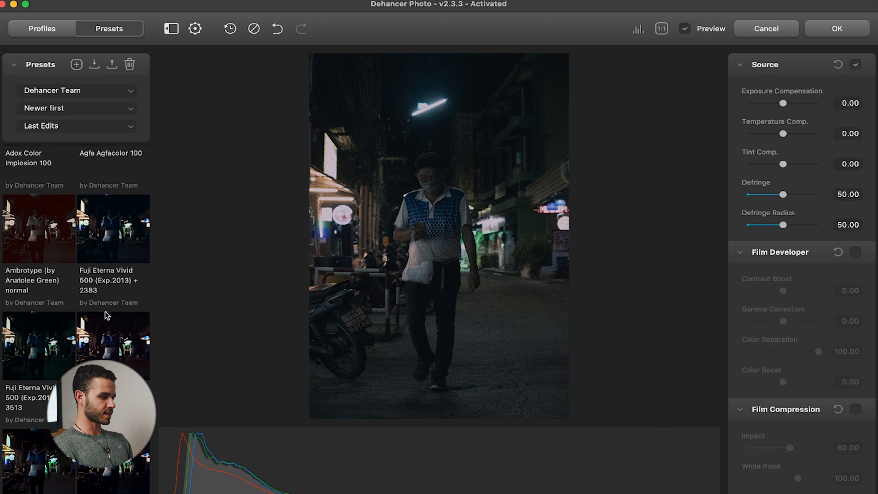
{"action": "scroll", "coordinate": [107, 315], "scroll_direction": "up", "scroll_amount": 1}
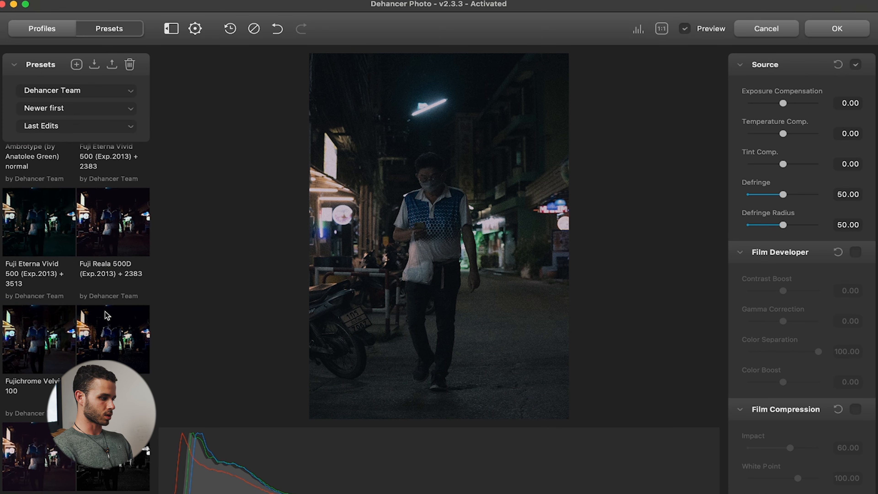
{"action": "left_click", "coordinate": [108, 345]}
Set the source exposure compensation to 1.08, compare with and without it, and return the photo to the Original preset.
{"action": "left_click_drag", "start_coordinate": [783, 103], "coordinate": [795, 104]}
{"action": "left_click", "coordinate": [278, 29]}
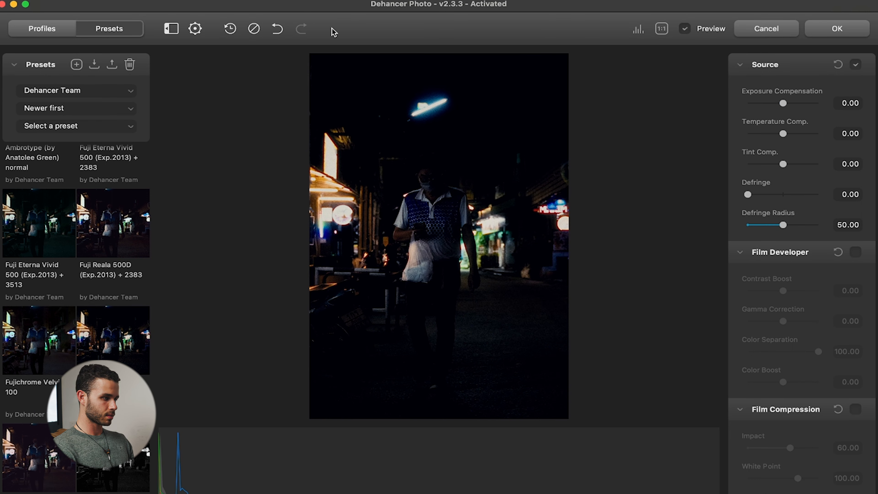
{"action": "left_click", "coordinate": [302, 28]}
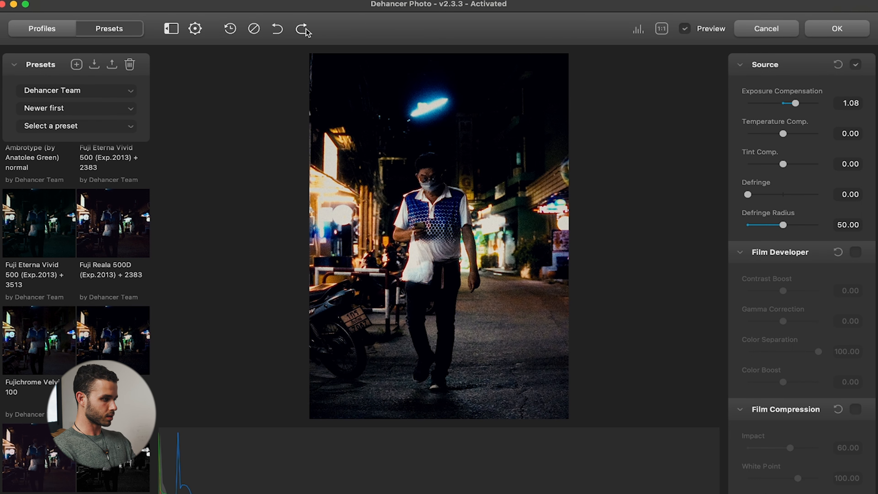
{"action": "left_click", "coordinate": [252, 31]}
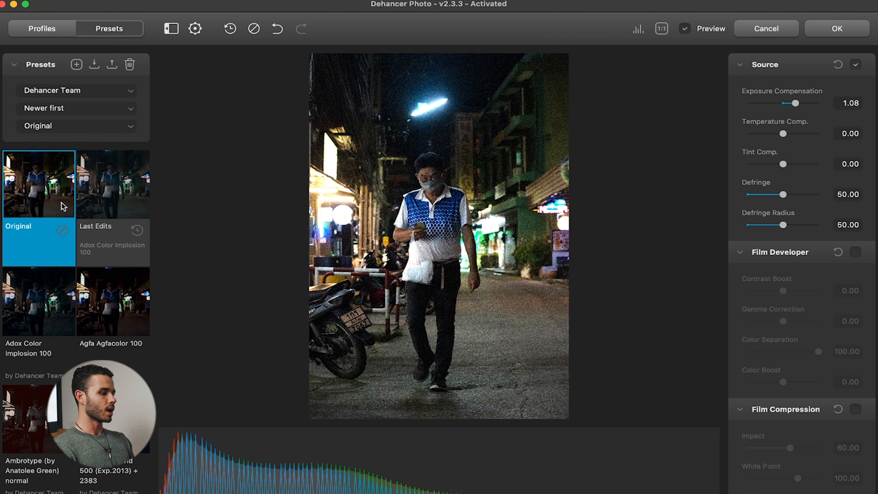
Switch to film profiles, enable the Film Profile and choose Cinestill 800T from all films.
{"action": "left_click", "coordinate": [57, 29]}
{"action": "left_click", "coordinate": [129, 65]}
{"action": "left_click", "coordinate": [87, 104]}
{"action": "left_click", "coordinate": [96, 101]}
{"action": "left_click", "coordinate": [68, 134]}
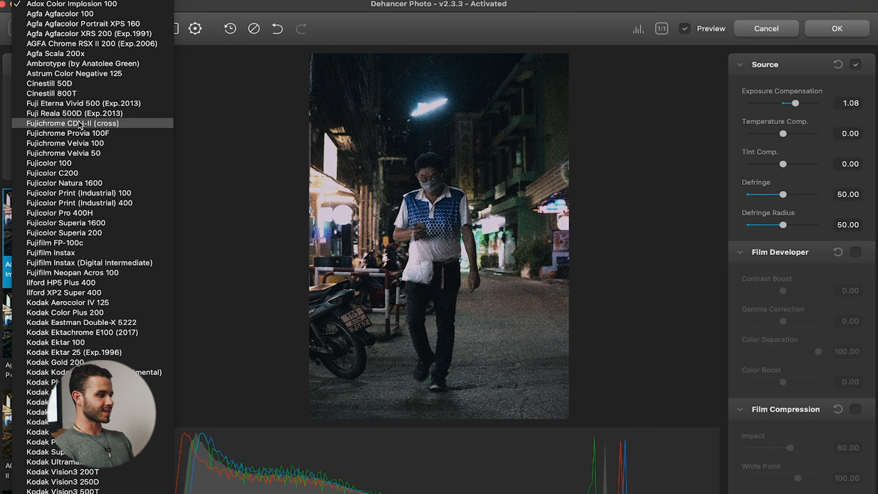
{"action": "left_click", "coordinate": [52, 94]}
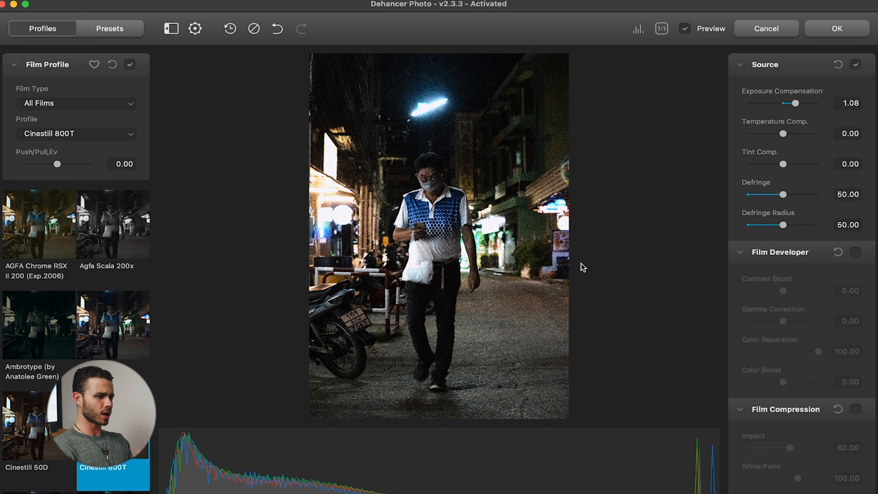
Set the source exposure compensation to 1.16, temperature compensation to 29.06 and tint compensation to about 8.66.
{"action": "mouse_move", "coordinate": [794, 103]}
{"action": "left_mouse_down"}
{"action": "mouse_move", "coordinate": [788, 105]}
{"action": "mouse_move", "coordinate": [797, 105]}
{"action": "left_mouse_up"}
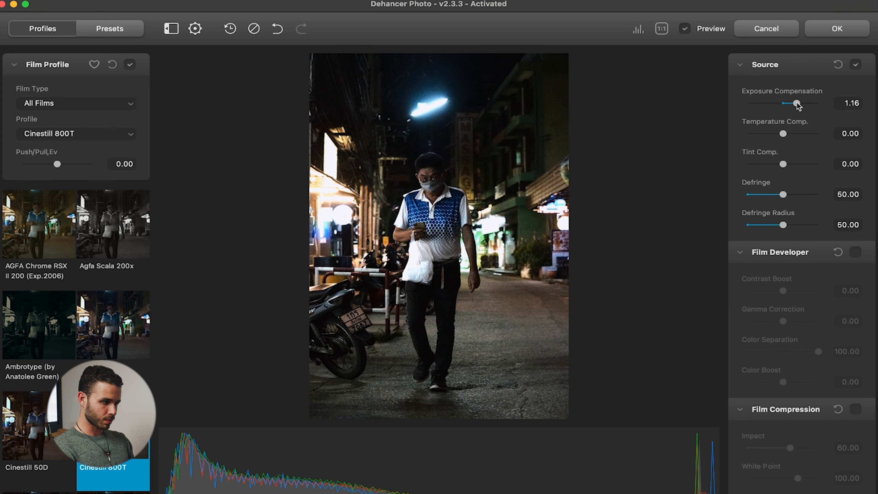
{"action": "left_click_drag", "start_coordinate": [784, 137], "coordinate": [789, 170]}
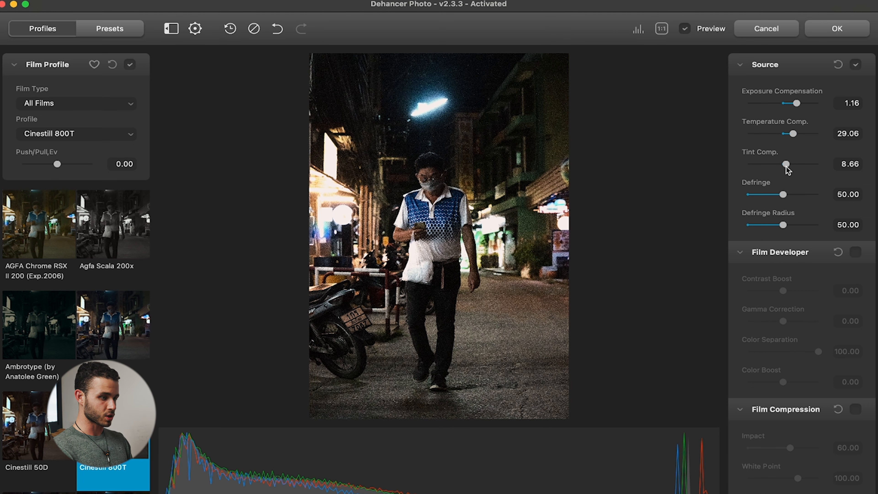
{"action": "left_click_drag", "start_coordinate": [787, 169], "coordinate": [789, 170]}
Try the Linear, Cineon Film Log, Fujifilm 3513 and Kodak Endura Glossy Paper print profiles on the photo.
{"action": "scroll", "coordinate": [795, 207], "scroll_direction": "down", "scroll_amount": 10}
{"action": "left_click", "coordinate": [799, 225]}
{"action": "left_click", "coordinate": [799, 188]}
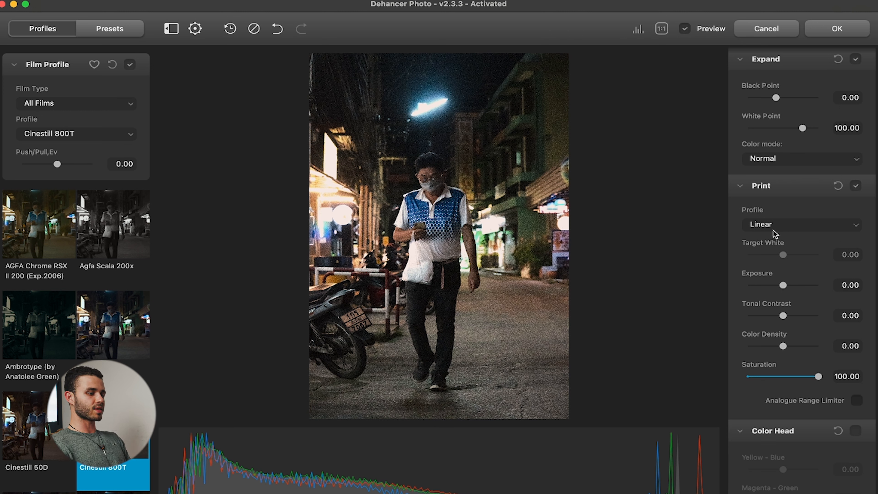
{"action": "left_click", "coordinate": [774, 229]}
{"action": "left_click", "coordinate": [771, 236]}
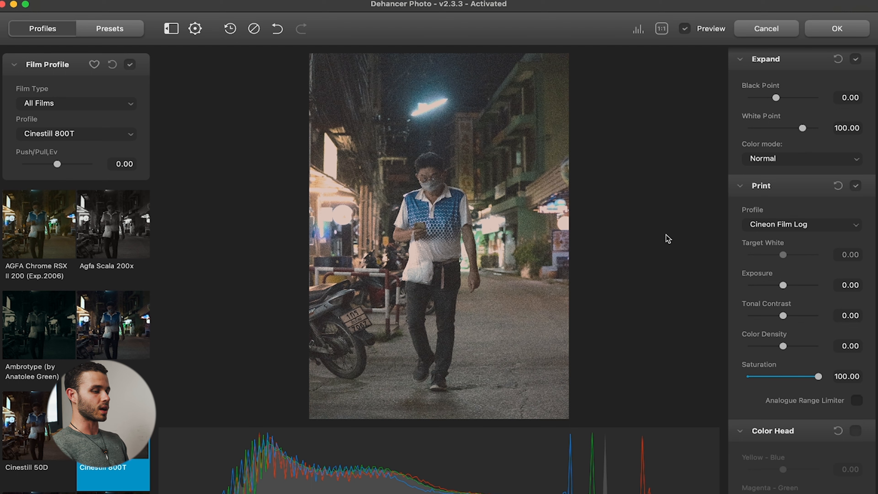
{"action": "left_click", "coordinate": [789, 230]}
{"action": "left_click", "coordinate": [802, 236]}
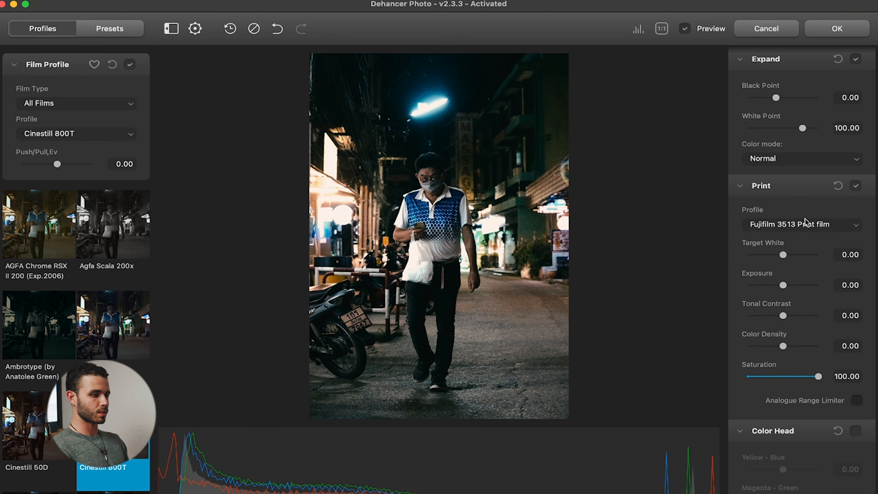
{"action": "left_click", "coordinate": [805, 225]}
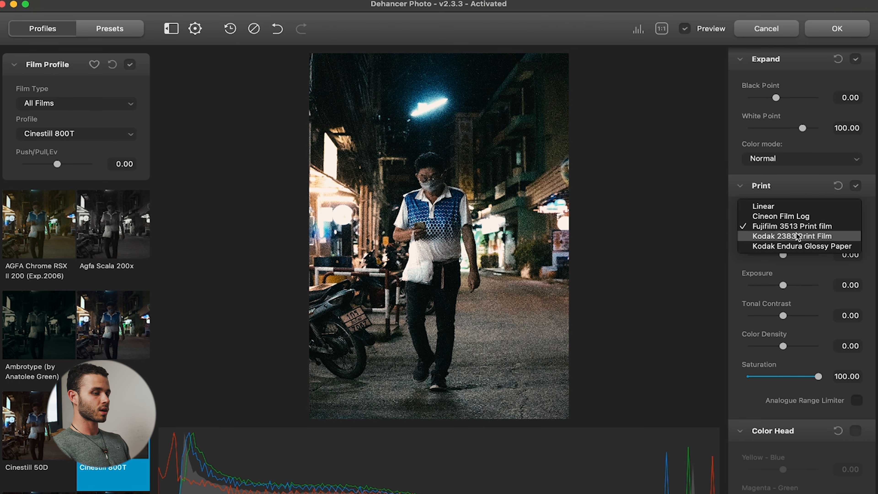
{"action": "left_click", "coordinate": [796, 233]}
{"action": "left_click", "coordinate": [797, 223]}
{"action": "left_click", "coordinate": [790, 240]}
Choose the Kodak 2383 Print Film profile and set print exposure to 0.35, tonal contrast to 5.56 and color density to 40.28.
{"action": "left_click", "coordinate": [794, 228]}
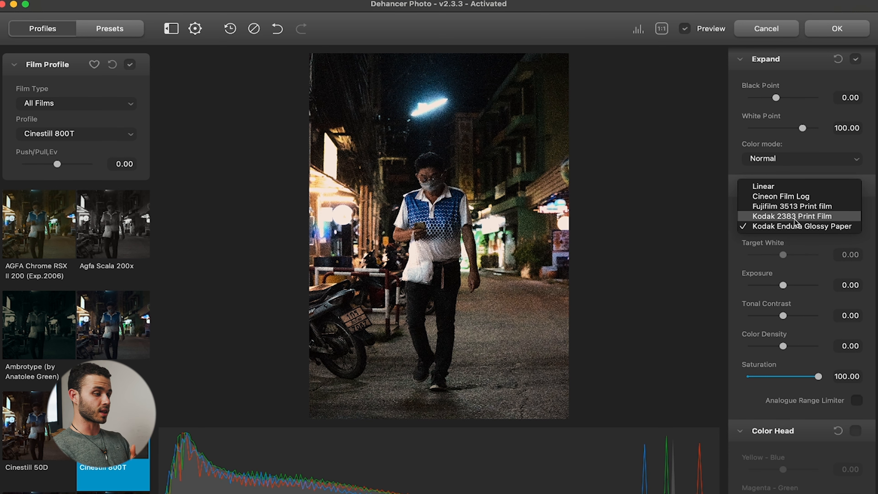
{"action": "left_click", "coordinate": [794, 218]}
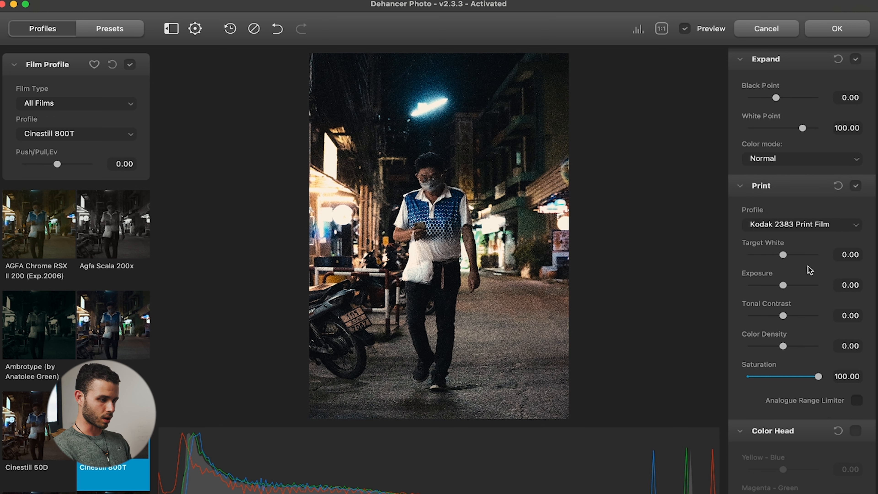
{"action": "left_click_drag", "start_coordinate": [783, 285], "coordinate": [798, 347]}
Enable Color Head and set Yellow-Blue to -4.95, Magenta-Green to -5.13 and Cyan-Red to 1.56.
{"action": "scroll", "coordinate": [761, 380], "scroll_direction": "down", "scroll_amount": 7}
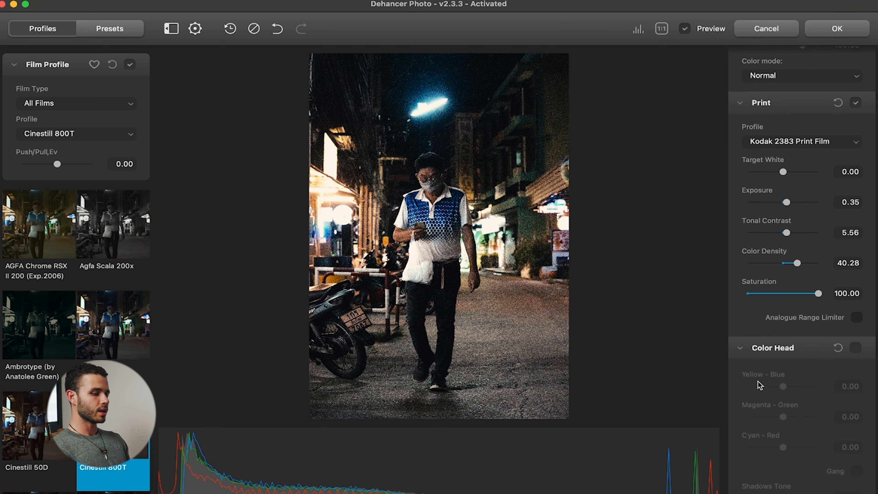
{"action": "left_click", "coordinate": [856, 197]}
{"action": "scroll", "coordinate": [777, 305], "scroll_direction": "down", "scroll_amount": 1}
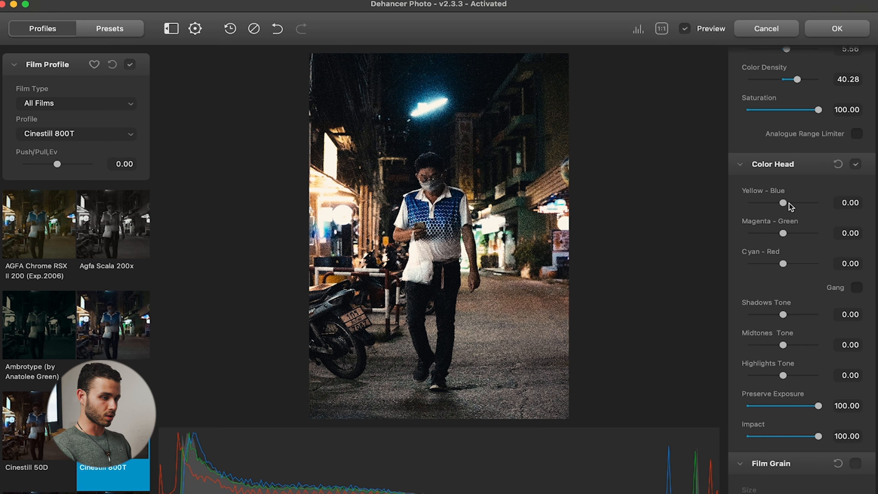
{"action": "left_click_drag", "start_coordinate": [786, 206], "coordinate": [782, 208]}
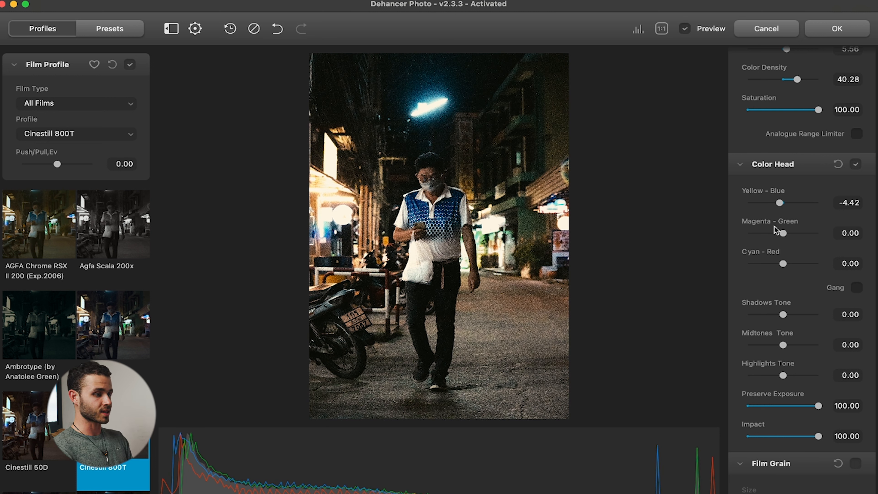
{"action": "left_click_drag", "start_coordinate": [780, 201], "coordinate": [780, 233]}
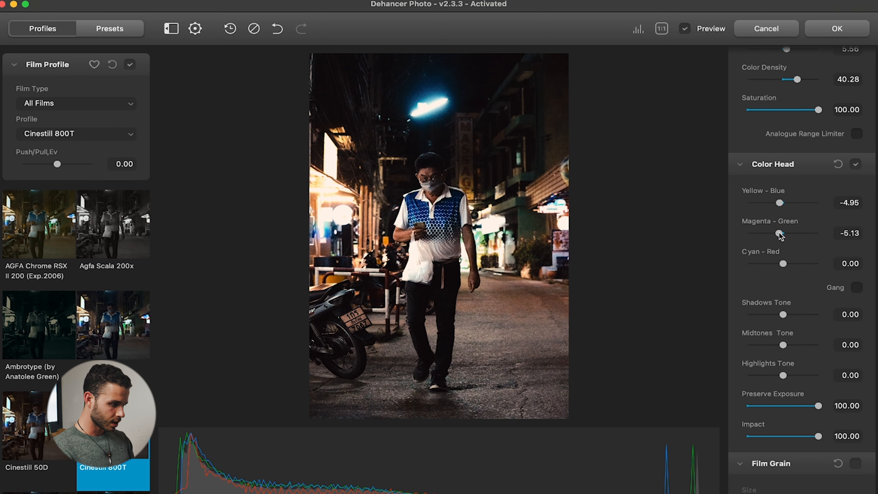
{"action": "left_click_drag", "start_coordinate": [783, 264], "coordinate": [784, 269]}
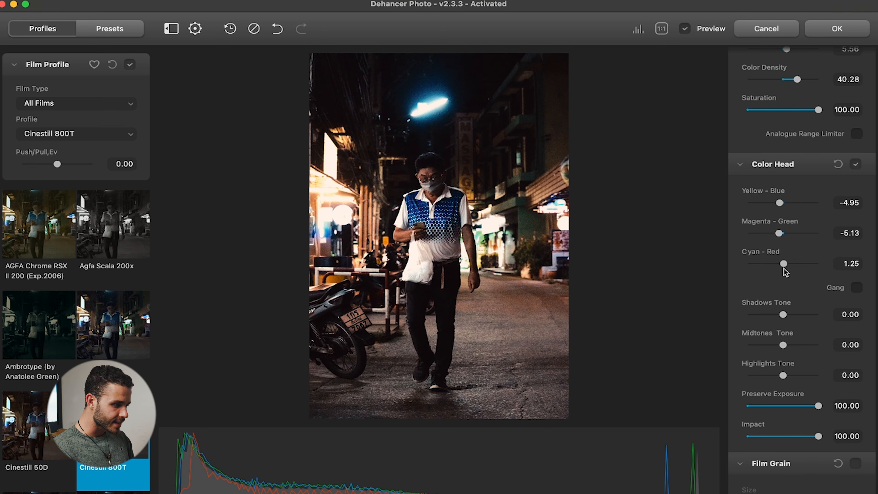
Set the Color Head shadows tone to 16.08, midtones tone to 10.74 and highlights tone to -28.48, and compare with the unedited photo.
{"action": "scroll", "coordinate": [808, 272], "scroll_direction": "down", "scroll_amount": 3}
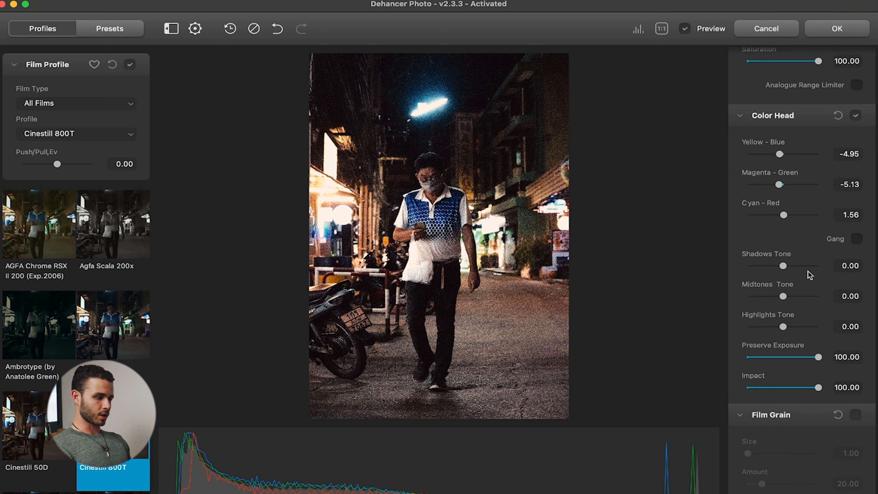
{"action": "left_click_drag", "start_coordinate": [783, 266], "coordinate": [788, 267]}
{"action": "left_click_drag", "start_coordinate": [783, 297], "coordinate": [787, 299]}
{"action": "left_click_drag", "start_coordinate": [781, 329], "coordinate": [773, 331]}
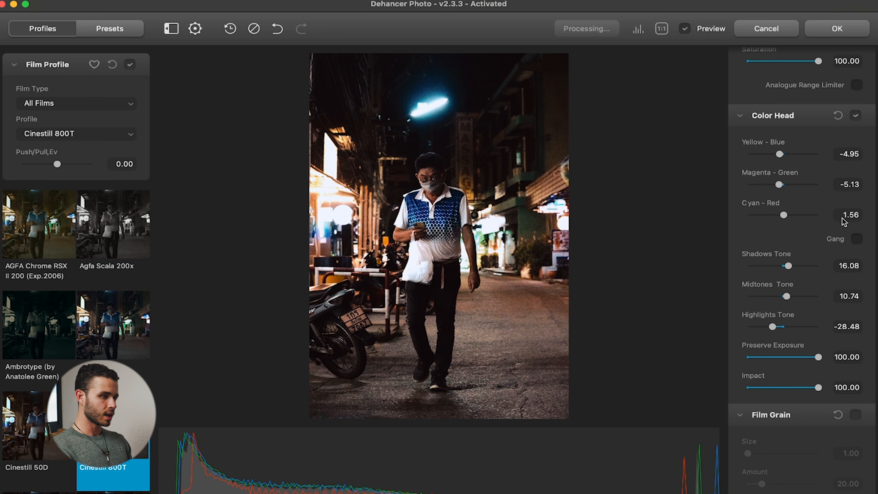
{"action": "left_click", "coordinate": [686, 30]}
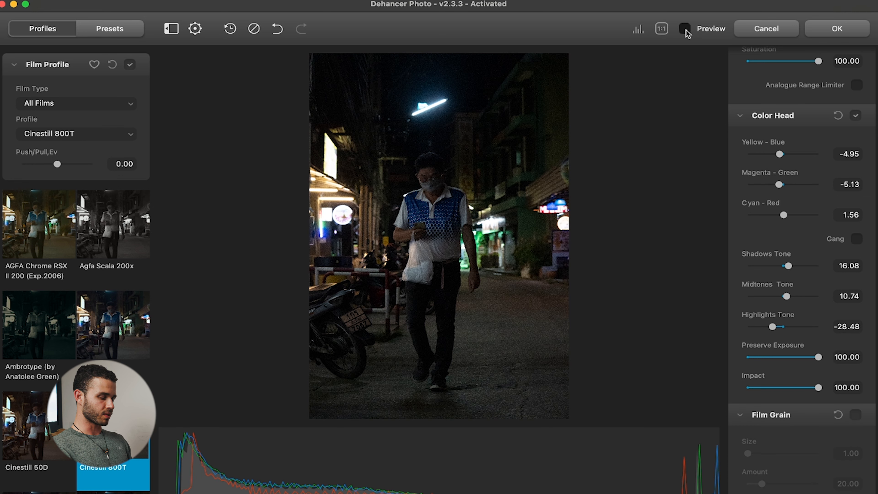
{"action": "left_click", "coordinate": [685, 29]}
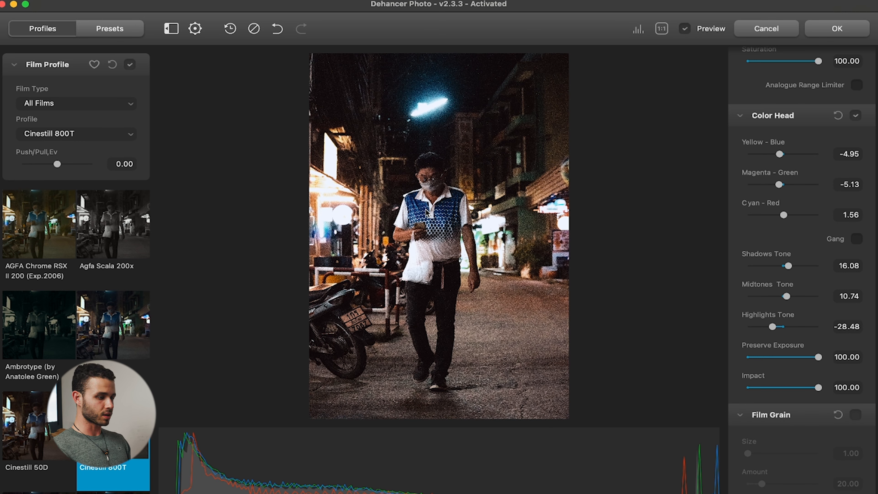
Enable Film Grain and set its color to 79.47, checking the grain at full size on the man's shirt and arm.
{"action": "scroll", "coordinate": [782, 384], "scroll_direction": "down", "scroll_amount": 8}
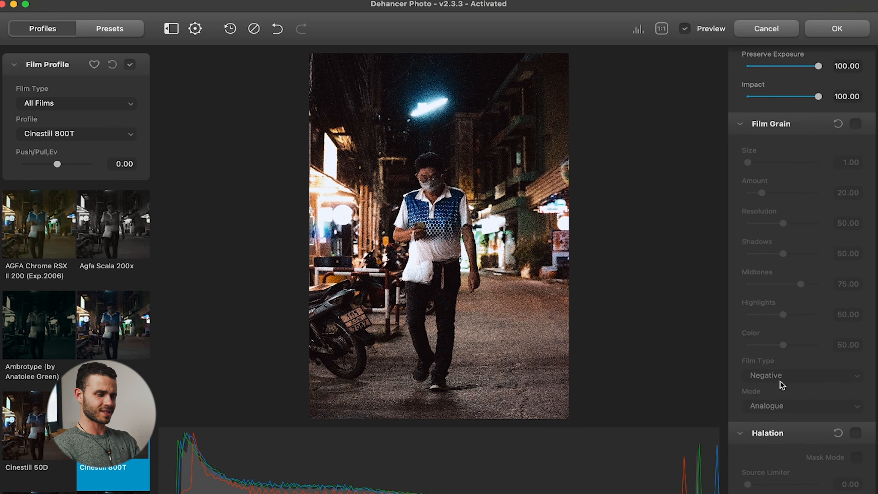
{"action": "left_click", "coordinate": [856, 124]}
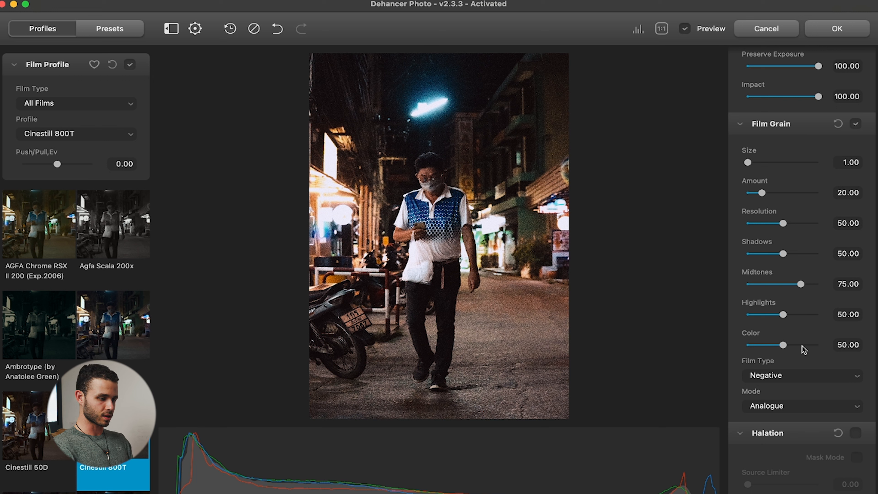
{"action": "left_click_drag", "start_coordinate": [802, 346], "coordinate": [802, 345]}
{"action": "left_click", "coordinate": [514, 313]}
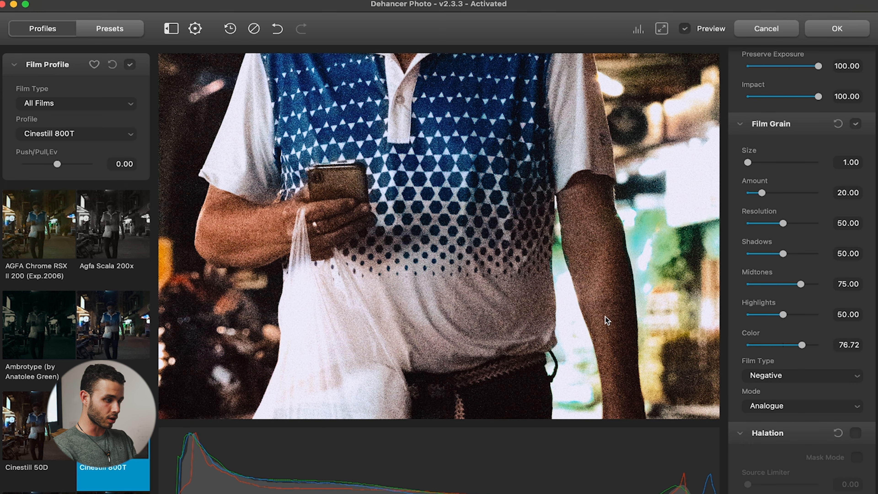
{"action": "left_click_drag", "start_coordinate": [604, 318], "coordinate": [483, 263]}
{"action": "left_click_drag", "start_coordinate": [802, 346], "coordinate": [804, 346]}
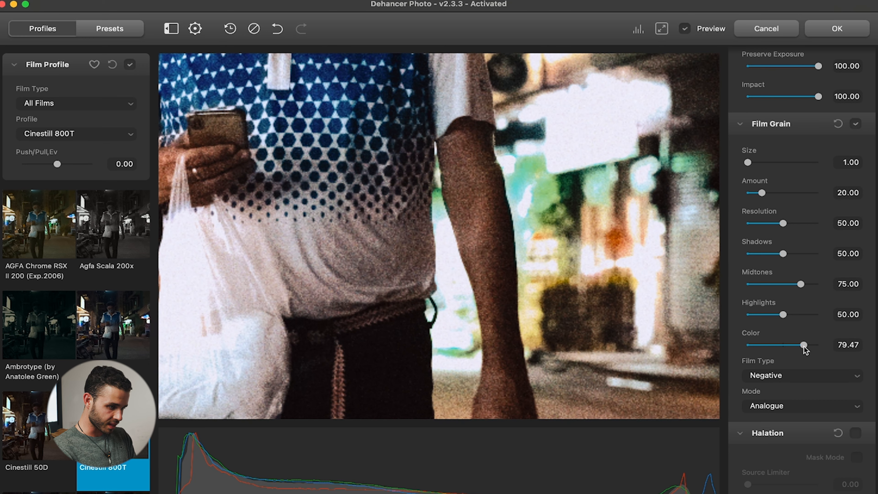
{"action": "left_click", "coordinate": [513, 337]}
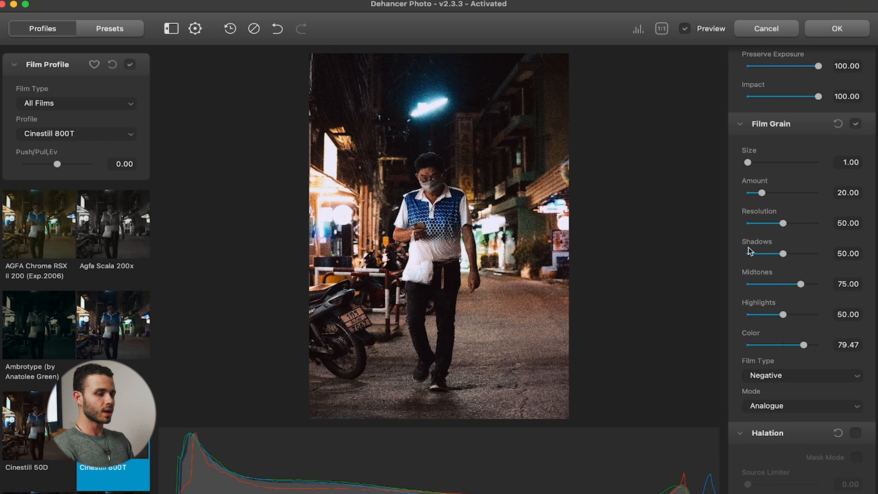
Set the film grain midtones to 46.63, shadows to 30.48 and highlights to 33.25.
{"action": "left_click_drag", "start_coordinate": [780, 284], "coordinate": [780, 284]}
{"action": "left_click", "coordinate": [771, 254]}
{"action": "left_click_drag", "start_coordinate": [773, 255], "coordinate": [771, 255]}
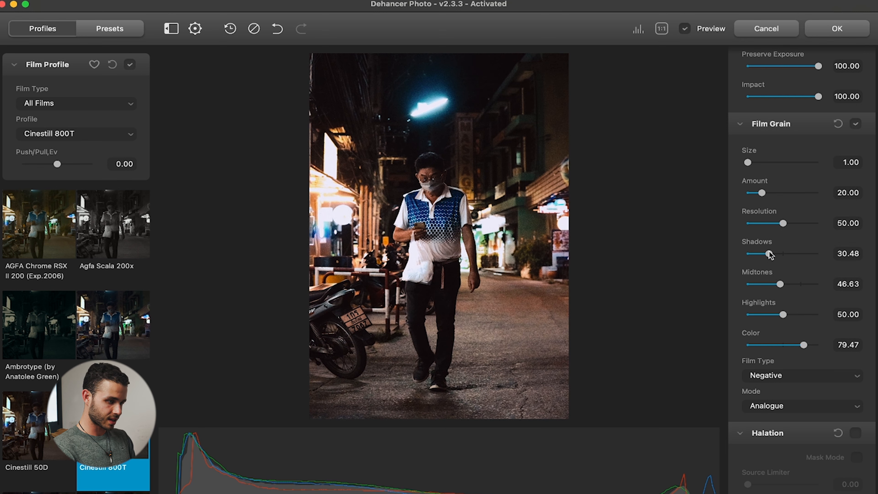
{"action": "left_click", "coordinate": [768, 315]}
{"action": "left_click_drag", "start_coordinate": [768, 315], "coordinate": [771, 315]}
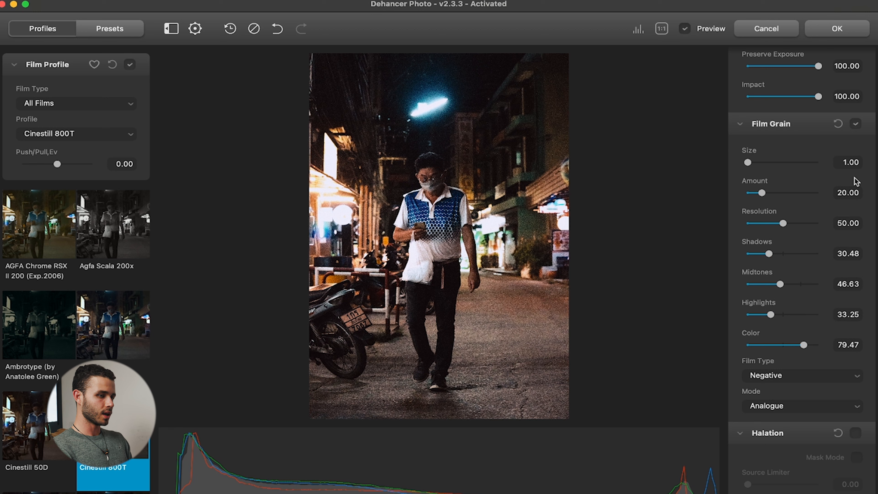
Compare the photo with and without Film Grain.
{"action": "left_click", "coordinate": [857, 124]}
{"action": "left_click", "coordinate": [856, 124]}
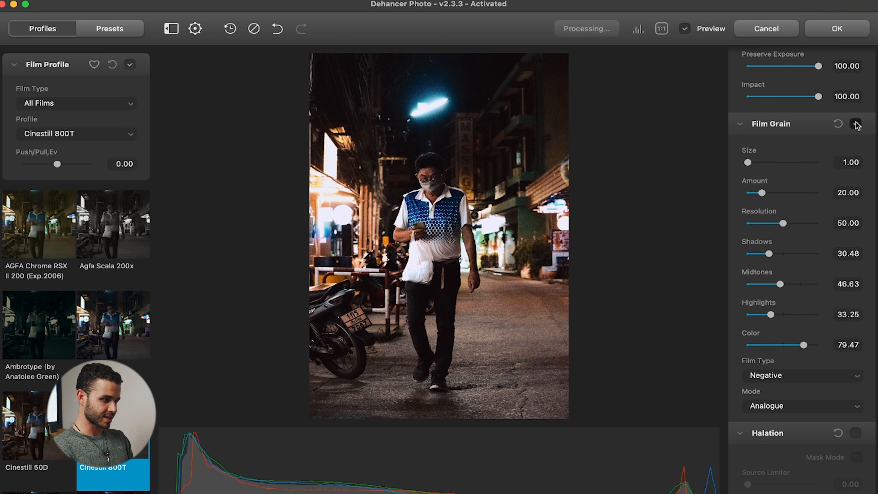
Enable Halation and inspect its effect at full size on the man's shirt and arms.
{"action": "scroll", "coordinate": [761, 374], "scroll_direction": "down", "scroll_amount": 10}
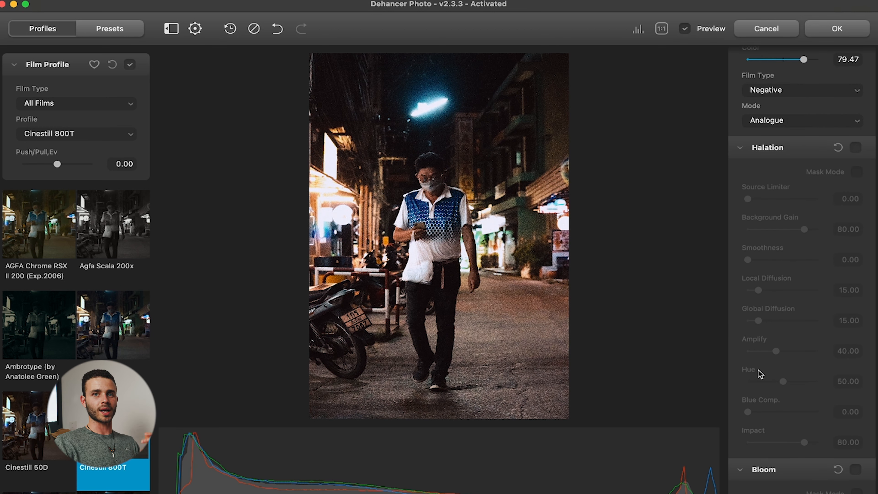
{"action": "left_click", "coordinate": [856, 148]}
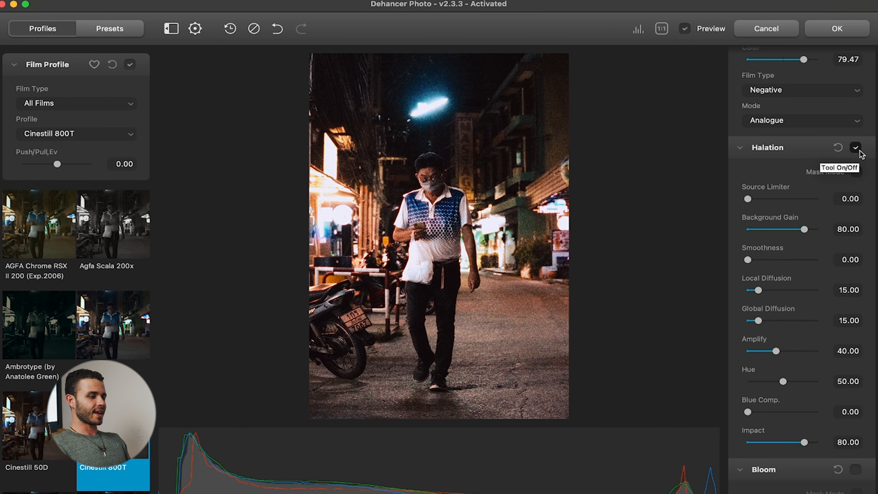
{"action": "left_click_drag", "start_coordinate": [414, 193], "coordinate": [366, 274]}
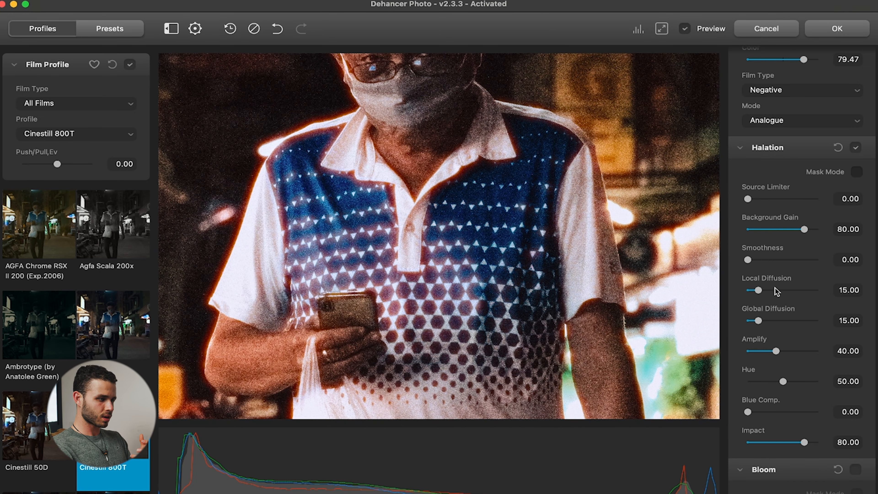
{"action": "left_click", "coordinate": [538, 262]}
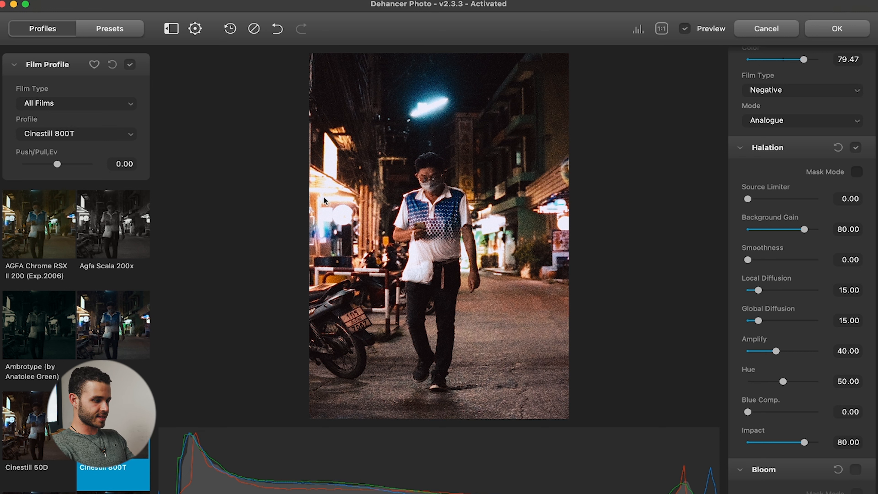
Try a Halation local diffusion of 77.56 and check the glow across the photo.
{"action": "left_click", "coordinate": [456, 217]}
{"action": "left_click_drag", "start_coordinate": [424, 206], "coordinate": [575, 293]}
{"action": "left_click_drag", "start_coordinate": [798, 291], "coordinate": [803, 290]}
{"action": "left_click", "coordinate": [468, 289]}
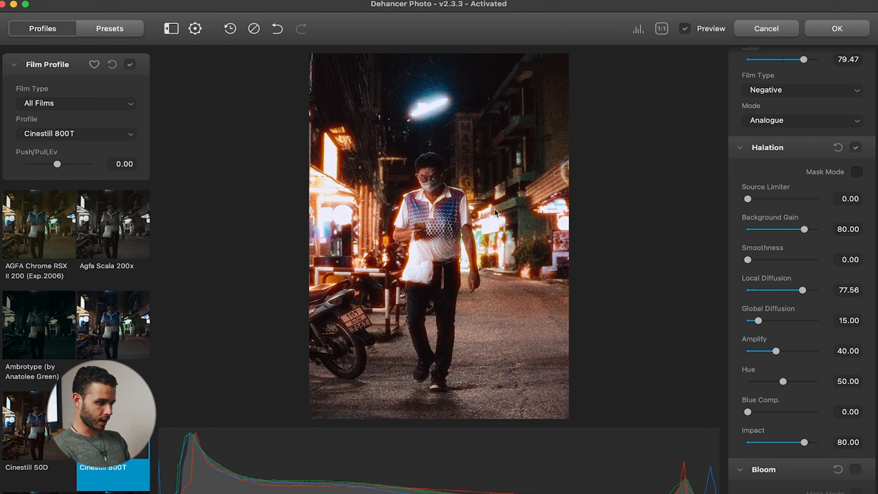
Try Halation with local diffusion at 11.46, amplify at 27.28 and global diffusion at 23.71.
{"action": "left_click_drag", "start_coordinate": [751, 289], "coordinate": [757, 290]}
{"action": "left_click_drag", "start_coordinate": [776, 351], "coordinate": [767, 352]}
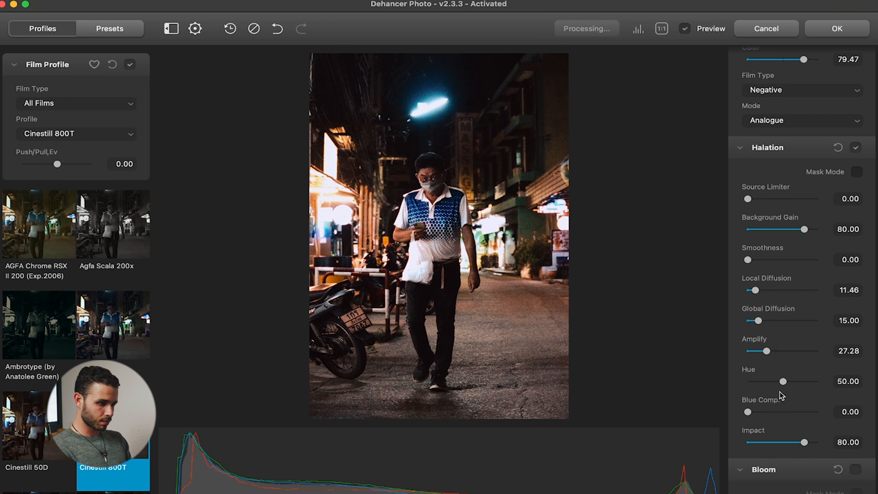
{"action": "left_click_drag", "start_coordinate": [754, 319], "coordinate": [765, 323]}
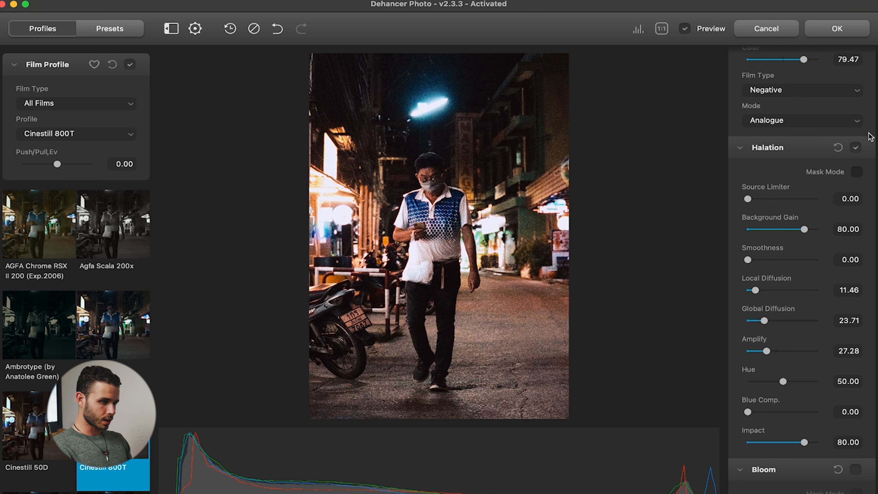
Display the Halation mask, set global diffusion to 11.72 and local diffusion to 8.97, and hide the mask again.
{"action": "left_click", "coordinate": [857, 172]}
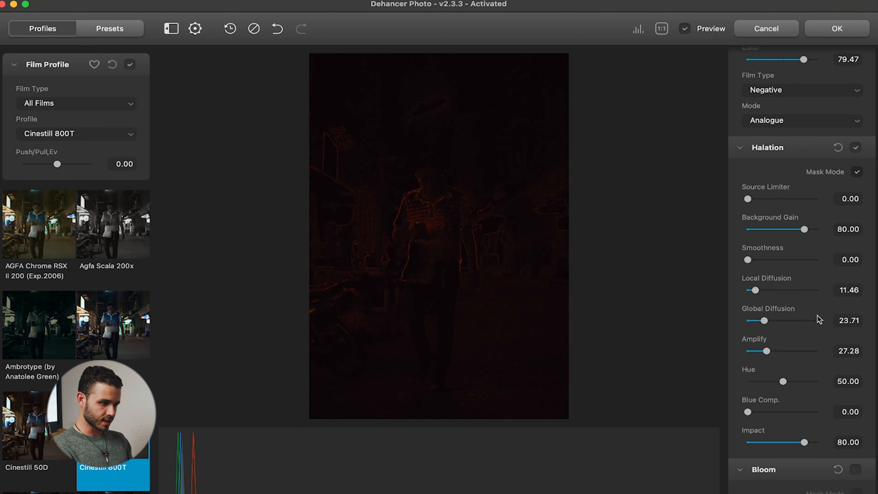
{"action": "left_click_drag", "start_coordinate": [758, 322], "coordinate": [752, 321]}
{"action": "left_click_drag", "start_coordinate": [754, 290], "coordinate": [754, 290]}
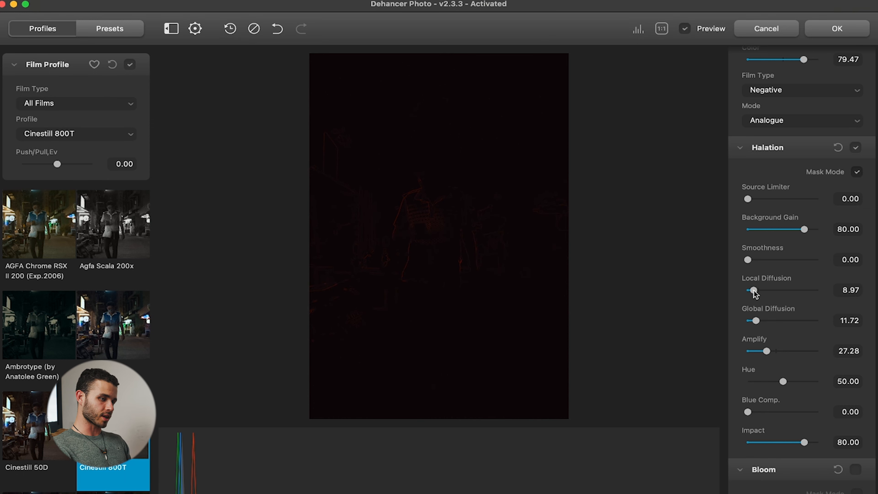
{"action": "left_click", "coordinate": [857, 172]}
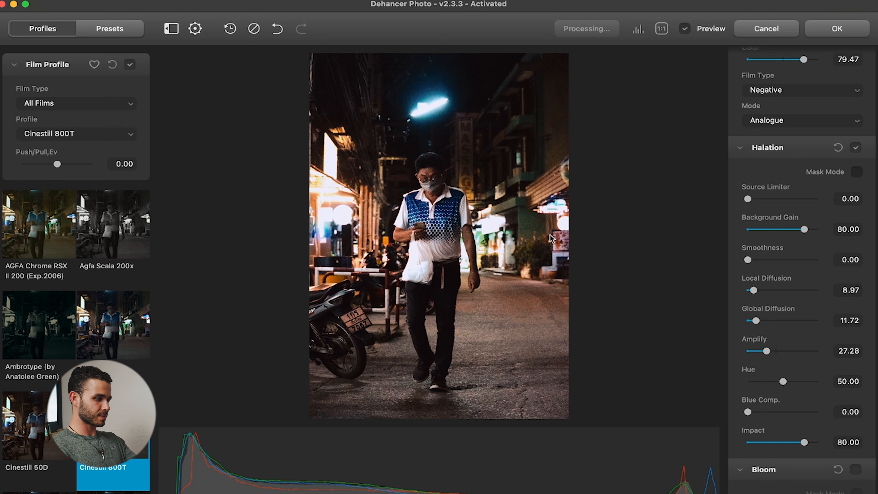
Set the Halation amplify to 17.63 and compare the photo with and without the effect.
{"action": "left_click_drag", "start_coordinate": [767, 351], "coordinate": [760, 351]}
{"action": "left_click", "coordinate": [857, 148]}
{"action": "left_click", "coordinate": [856, 148]}
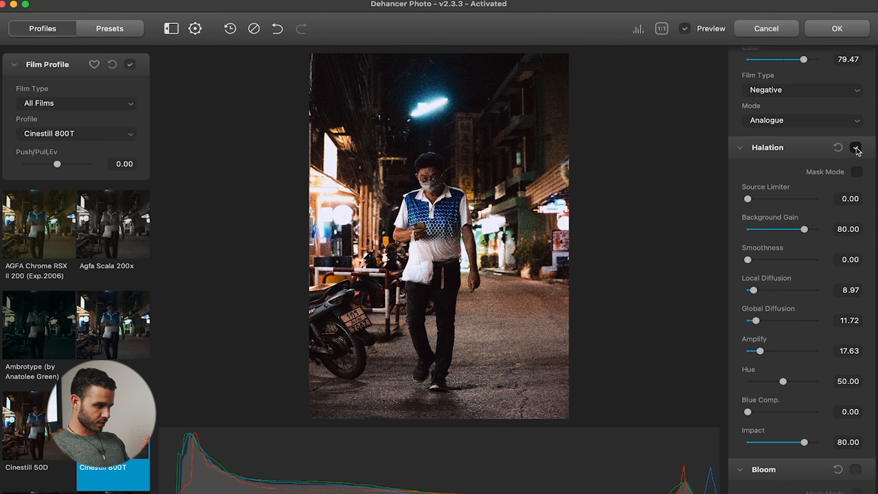
{"action": "left_click", "coordinate": [857, 148]}
{"action": "left_click", "coordinate": [857, 148]}
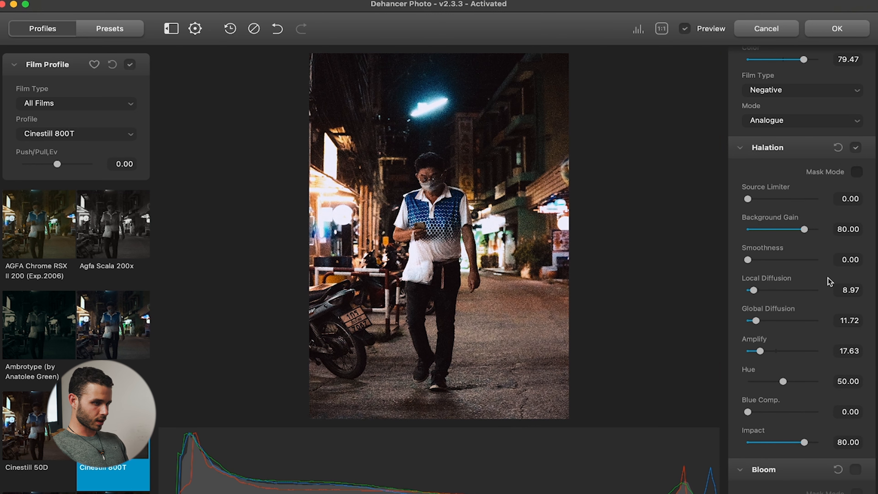
Enable Bloom and examine its effect at full size on the man's face and with the effect switched off and on.
{"action": "scroll", "coordinate": [792, 290], "scroll_direction": "down", "scroll_amount": 10}
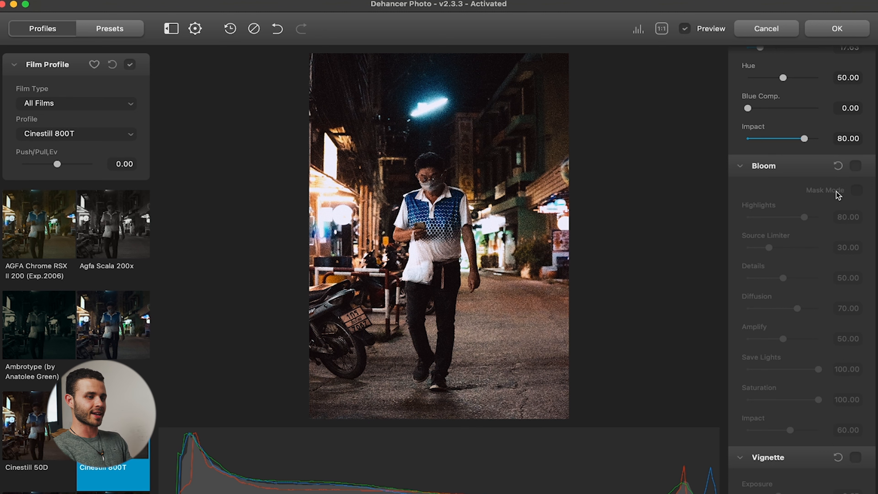
{"action": "left_click", "coordinate": [855, 166]}
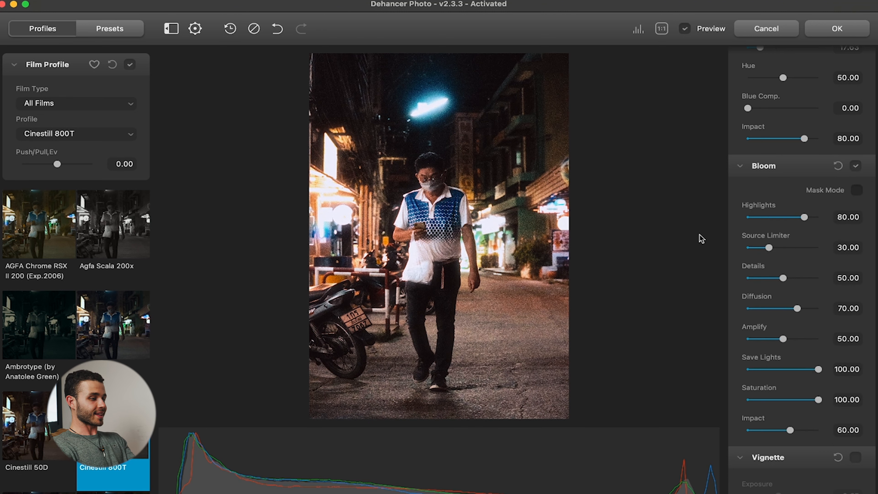
{"action": "left_click", "coordinate": [394, 180]}
{"action": "left_click_drag", "start_coordinate": [428, 128], "coordinate": [349, 492]}
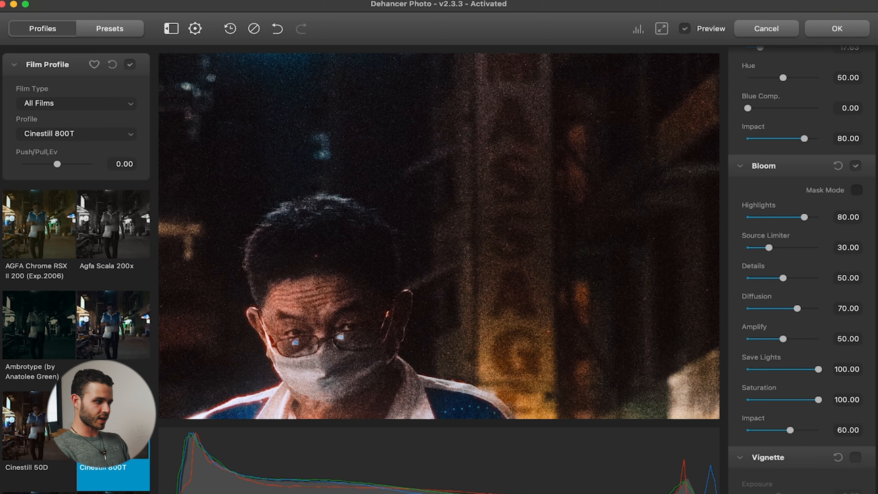
{"action": "left_click_drag", "start_coordinate": [347, 237], "coordinate": [417, 481]}
{"action": "left_click", "coordinate": [411, 283]}
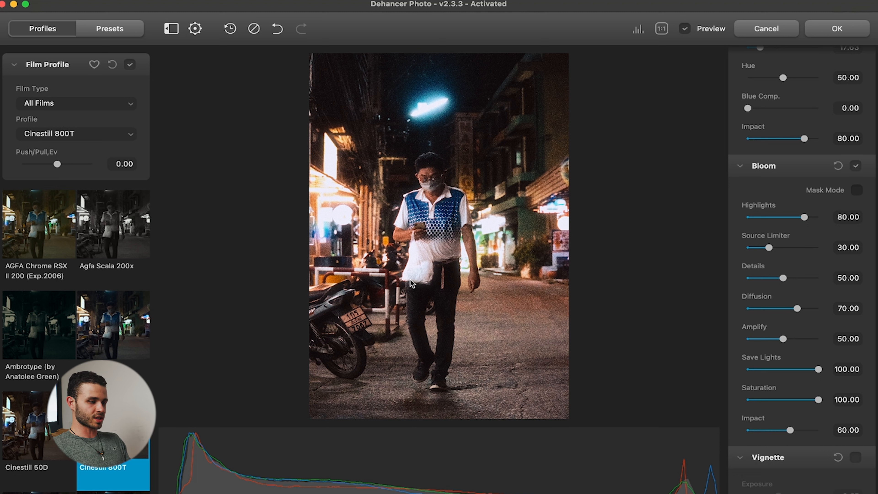
{"action": "left_click", "coordinate": [856, 166]}
{"action": "left_click", "coordinate": [856, 165]}
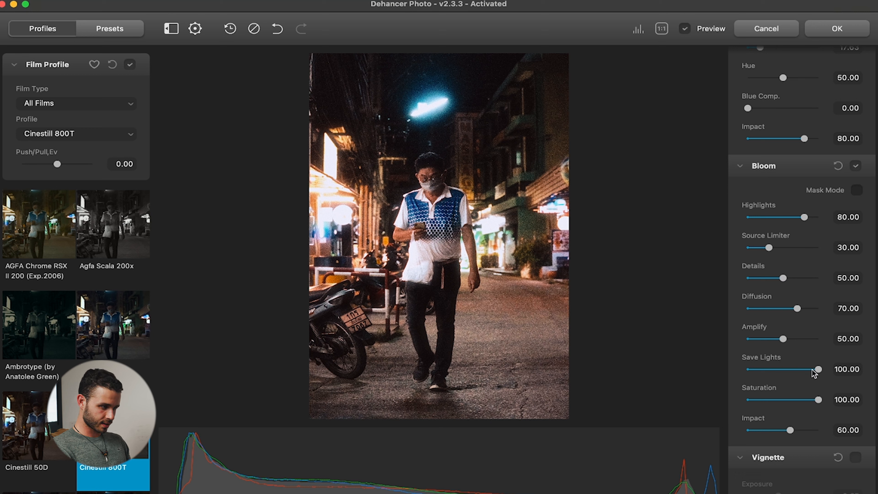
Set the Bloom save lights to 87.61, amplify to 16.44 and diffusion to 53.94, and enable Vignette with exposure 0.25.
{"action": "left_click_drag", "start_coordinate": [818, 370], "coordinate": [809, 369]}
{"action": "left_click_drag", "start_coordinate": [783, 339], "coordinate": [770, 340]}
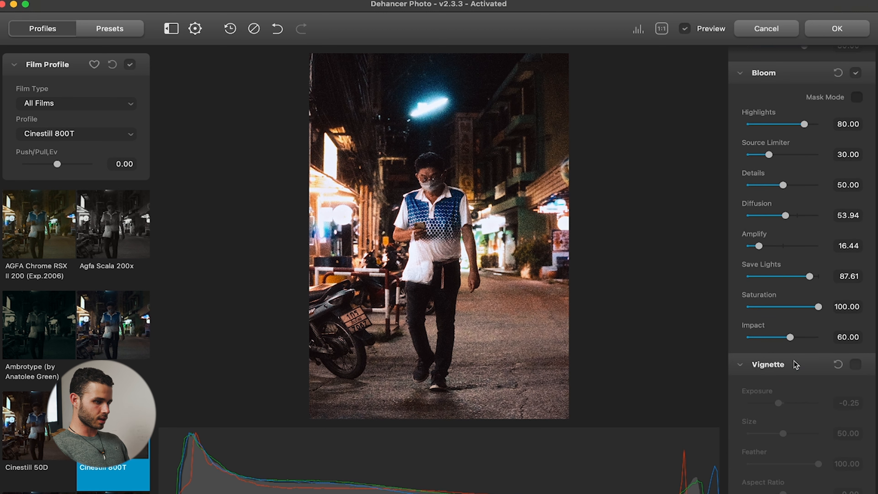
{"action": "left_click", "coordinate": [856, 364]}
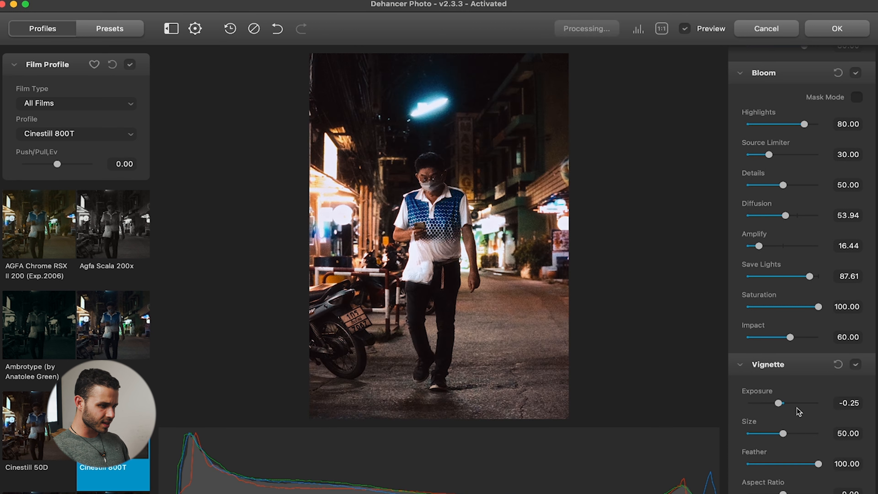
{"action": "left_click_drag", "start_coordinate": [778, 409], "coordinate": [787, 409]}
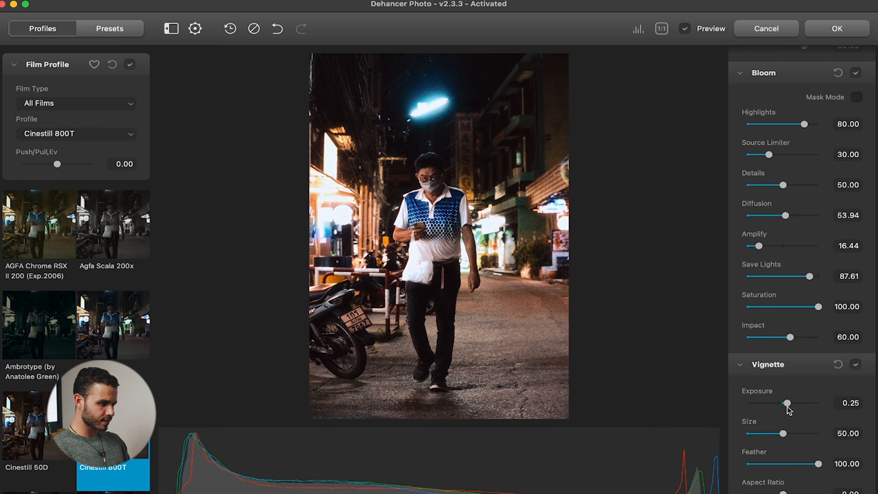
Compare the result with the unedited photo, raise the film profile's Push/Pull and apply the edit to return to Lightroom Classic.
{"action": "left_click", "coordinate": [684, 29]}
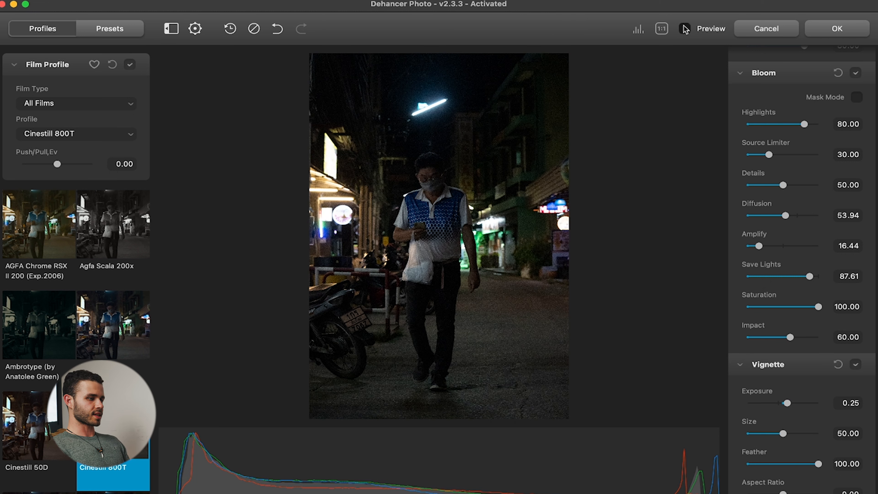
{"action": "left_click", "coordinate": [685, 29]}
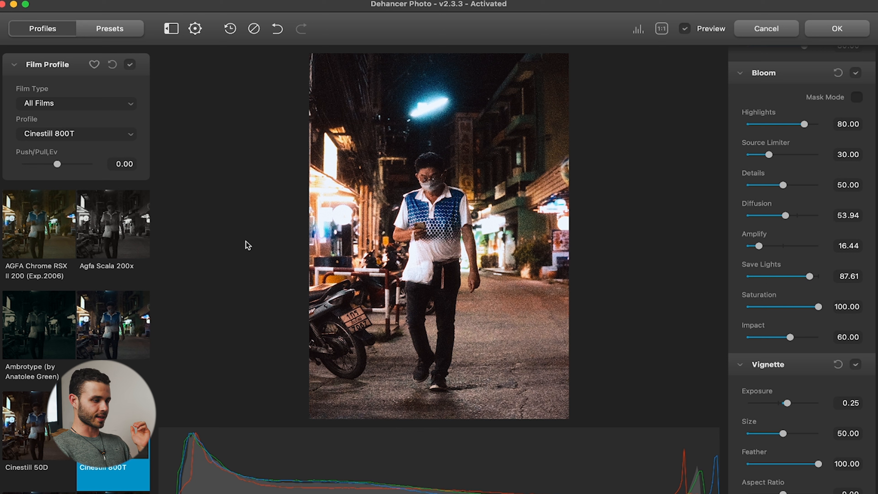
{"action": "left_click_drag", "start_coordinate": [59, 168], "coordinate": [66, 169]}
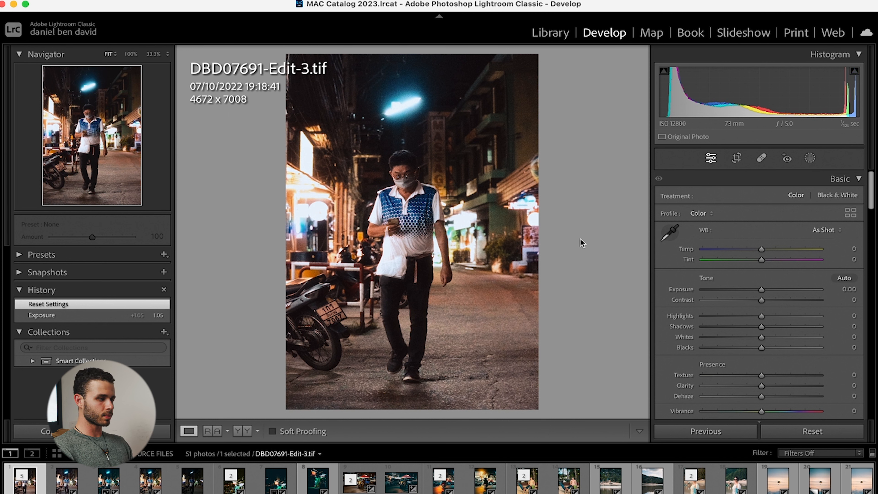
Set the photo's contrast to +23 and highlights to -29, and add a subject mask with exposure 0.10.
{"action": "left_click_drag", "start_coordinate": [781, 301], "coordinate": [744, 317]}
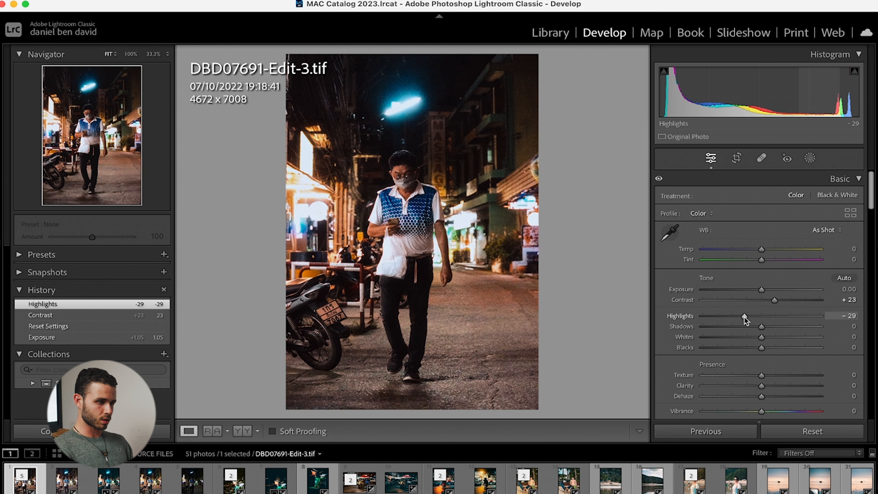
{"action": "left_click", "coordinate": [810, 158]}
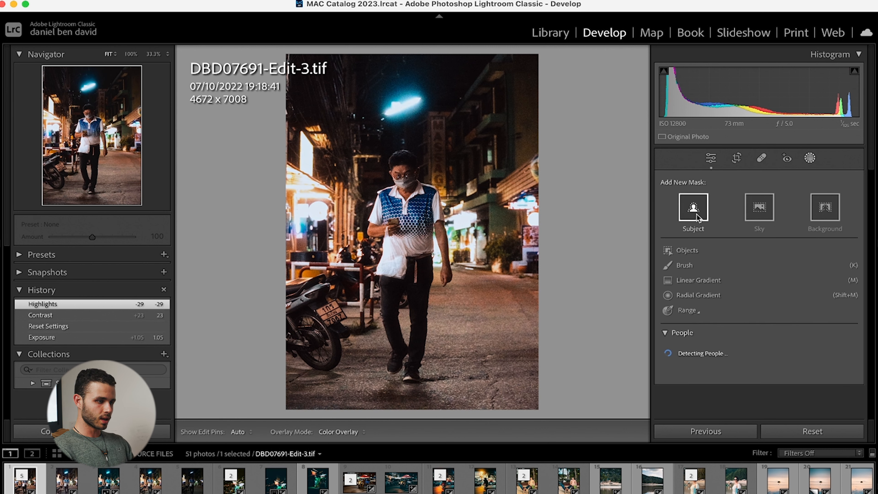
{"action": "left_click", "coordinate": [694, 213]}
{"action": "left_click_drag", "start_coordinate": [765, 278], "coordinate": [767, 277]}
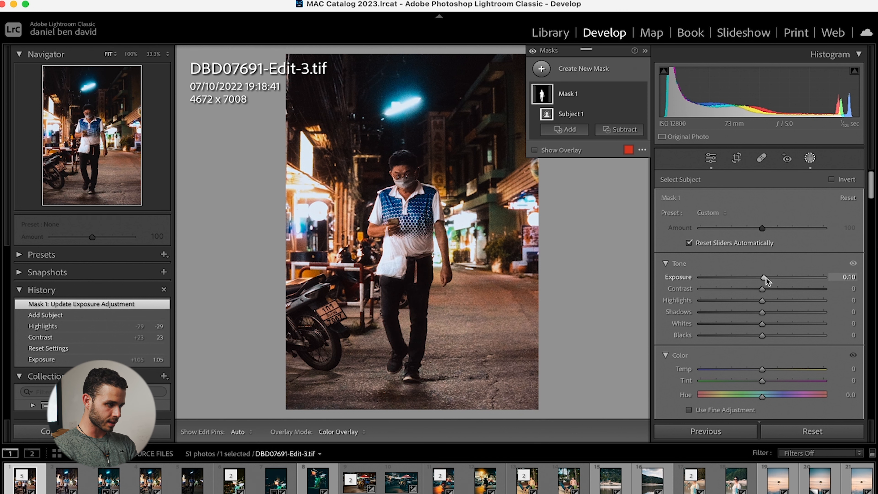
Duplicate and invert the subject mask, and set the background's exposure to -0.37, contrast to -19 and temperature to -11.
{"action": "right_click", "coordinate": [584, 105]}
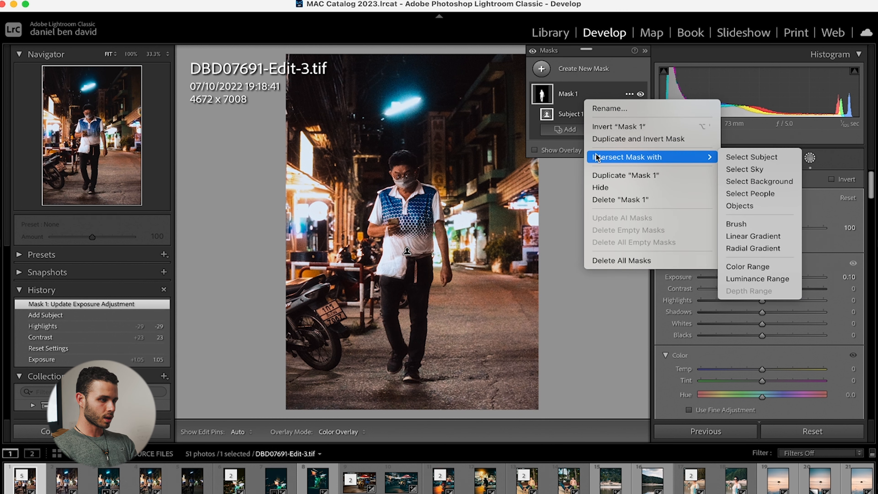
{"action": "left_click", "coordinate": [618, 140]}
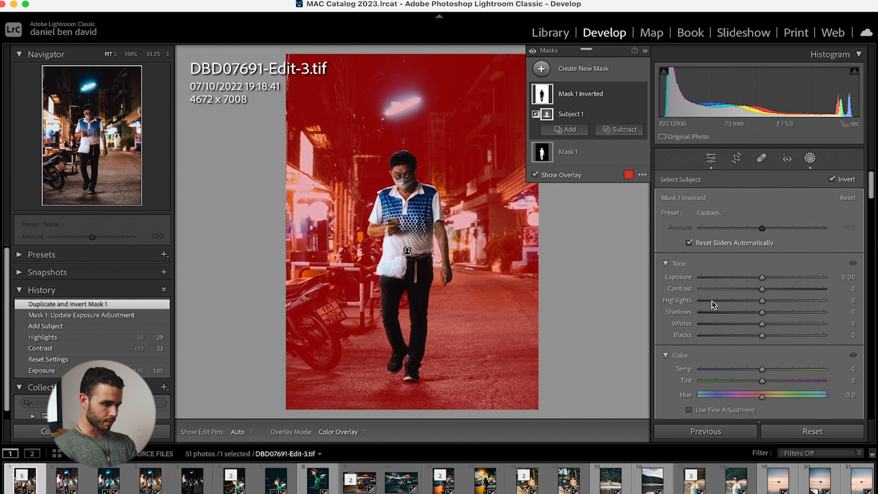
{"action": "left_click_drag", "start_coordinate": [763, 280], "coordinate": [749, 299]}
{"action": "left_click_drag", "start_coordinate": [751, 366], "coordinate": [756, 370]}
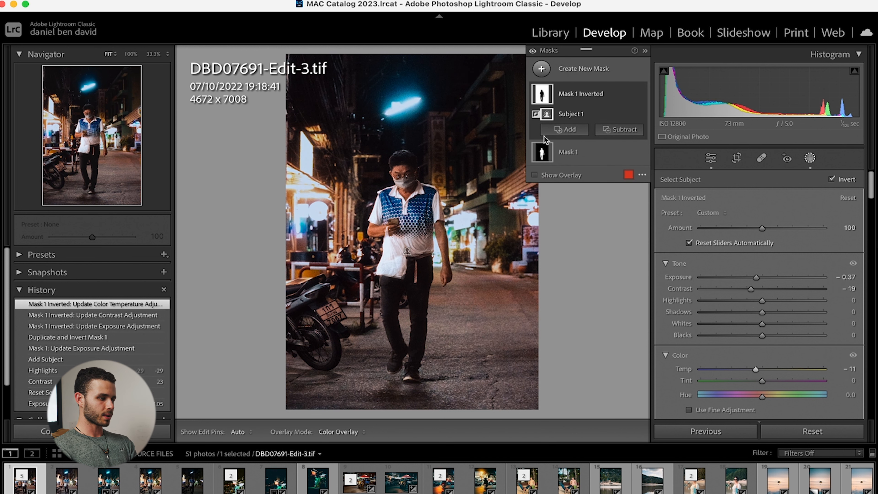
Close masking and compare the finished edit with the other versions of the photo, including the original DBD07691.ARW.
{"action": "key", "text": "shift+w"}
{"action": "key", "text": "Right"}
{"action": "key", "text": "Right"}
{"action": "key", "text": "Right"}
{"action": "key", "text": "Right"}
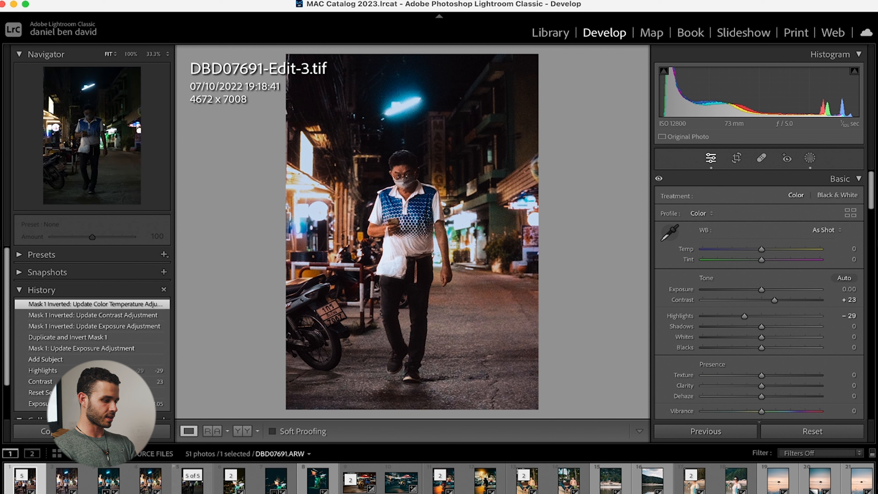
{"action": "key", "text": "Left"}
{"action": "key", "text": "Left"}
{"action": "key", "text": "Left"}
{"action": "key", "text": "Left"}
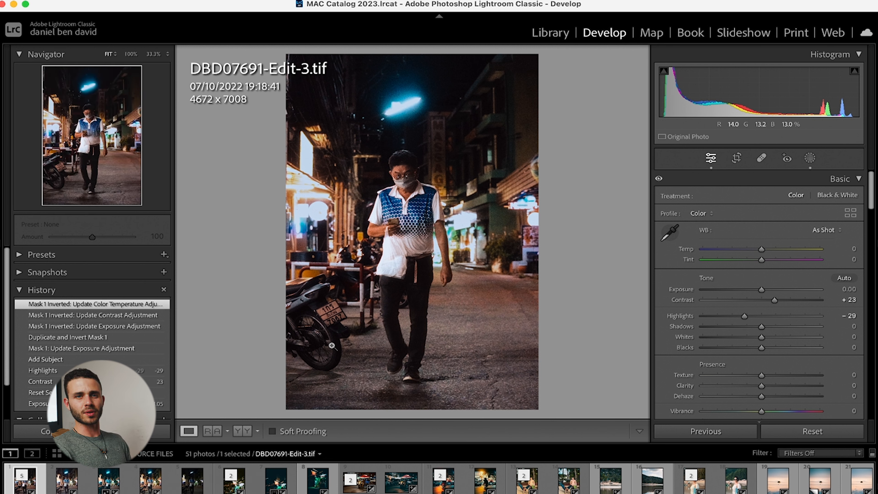
Open the original file of DBD07691-Edit-2.tif in the Dehancer Lightroom Plugin with Edit Original, and maximize the plugin window.
{"action": "key", "text": "Right"}
{"action": "right_click", "coordinate": [403, 271]}
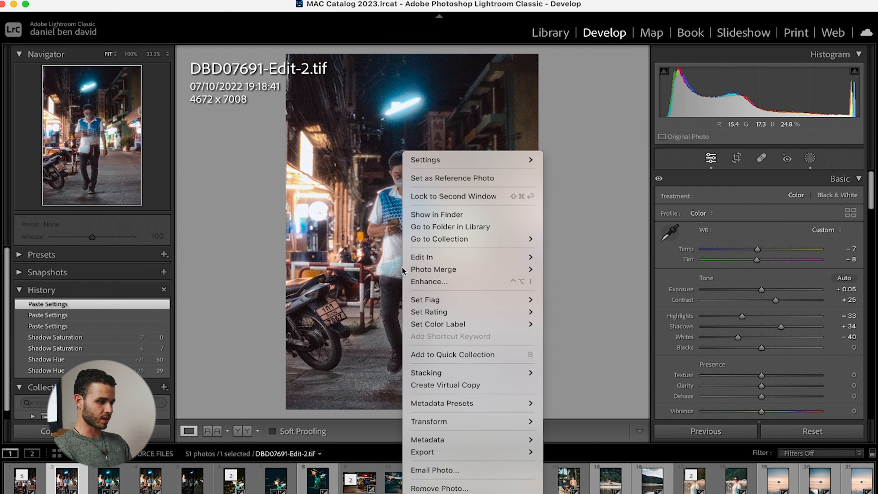
{"action": "mouse_move", "coordinate": [507, 261]}
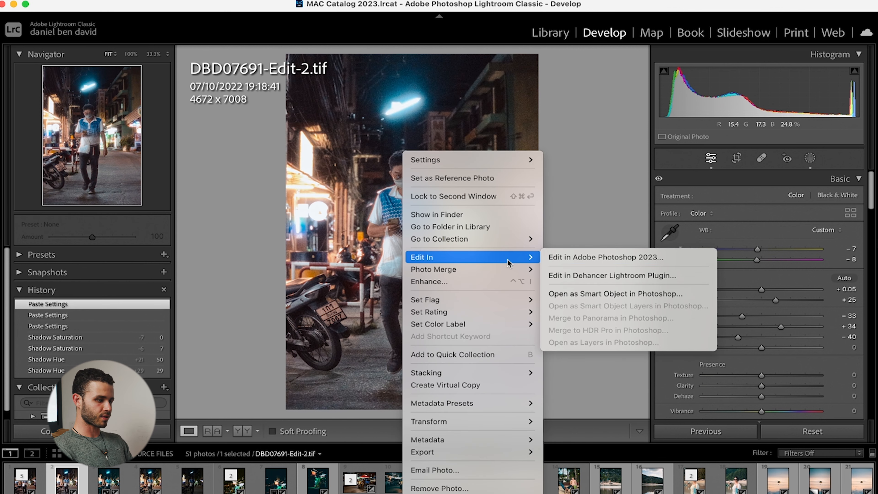
{"action": "left_click", "coordinate": [595, 275]}
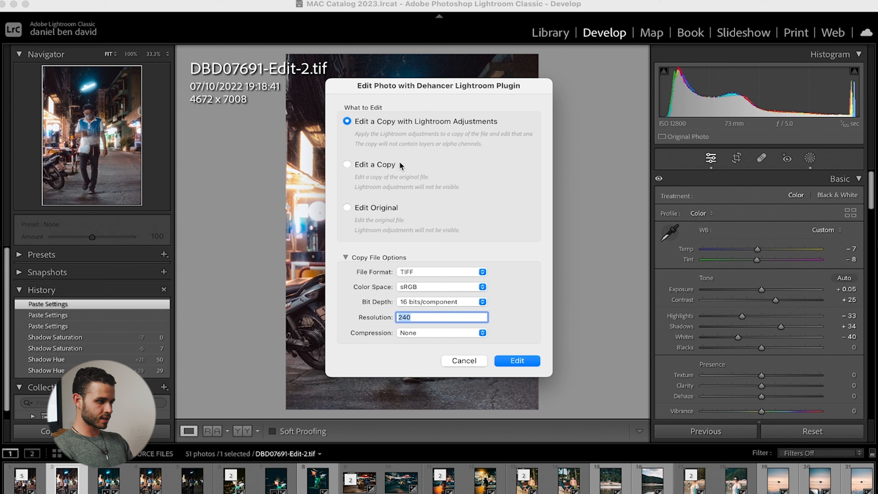
{"action": "left_click", "coordinate": [365, 209]}
{"action": "left_click", "coordinate": [518, 362]}
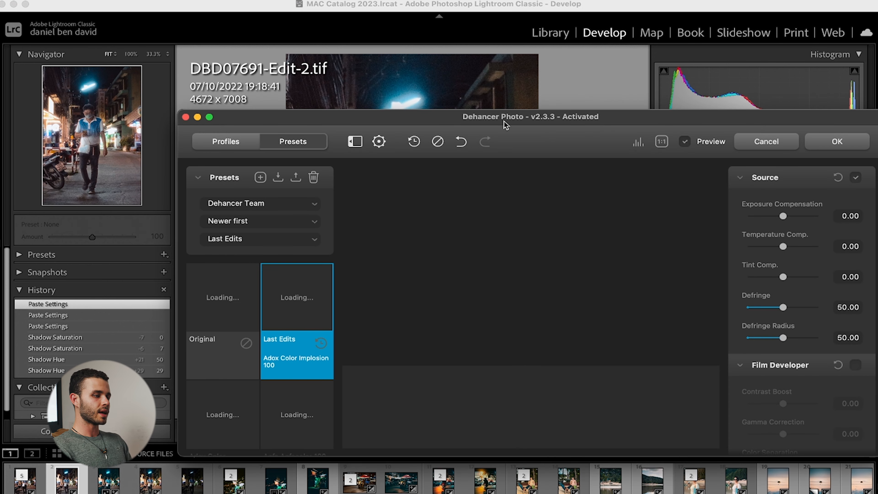
{"action": "double_click", "coordinate": [504, 120]}
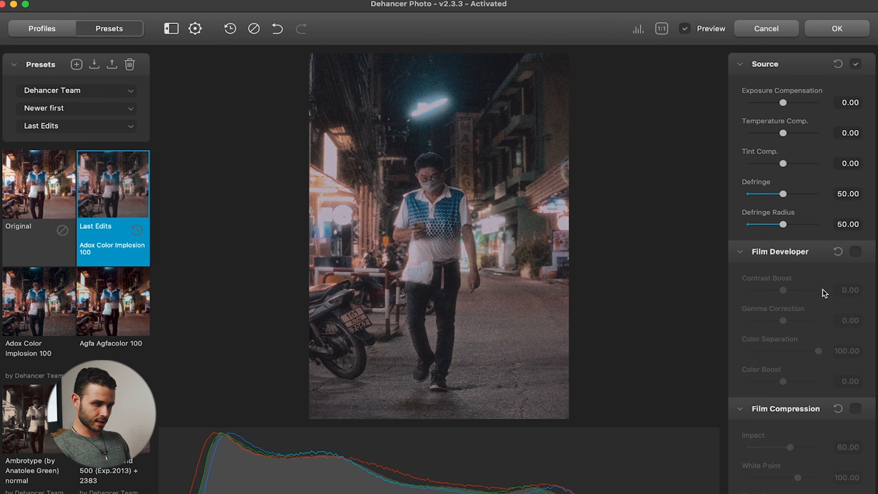
Replace the last edits with the Original preset and look over the plugin's film effect settings.
{"action": "scroll", "coordinate": [825, 293], "scroll_direction": "down", "scroll_amount": 20}
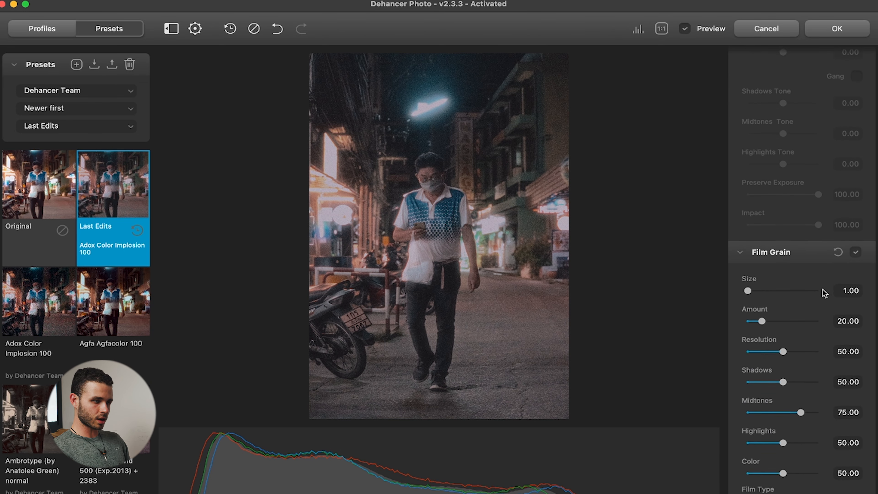
{"action": "scroll", "coordinate": [825, 293], "scroll_direction": "up", "scroll_amount": 20}
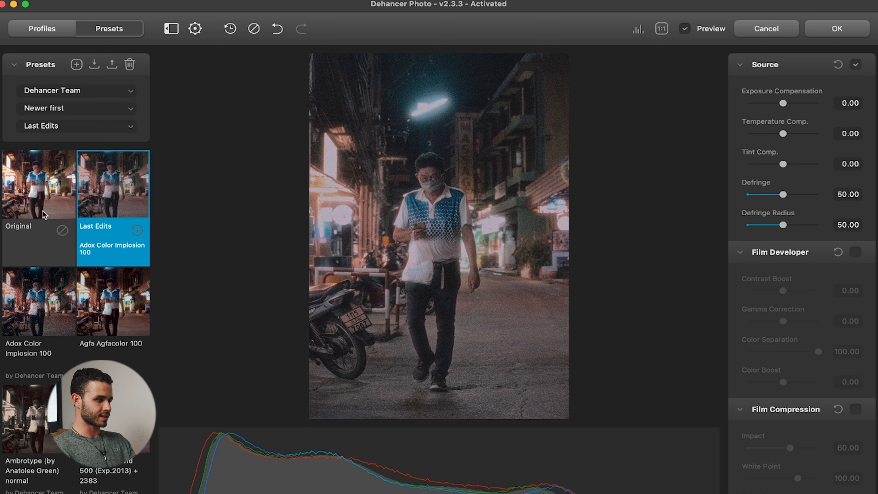
{"action": "left_click", "coordinate": [39, 187]}
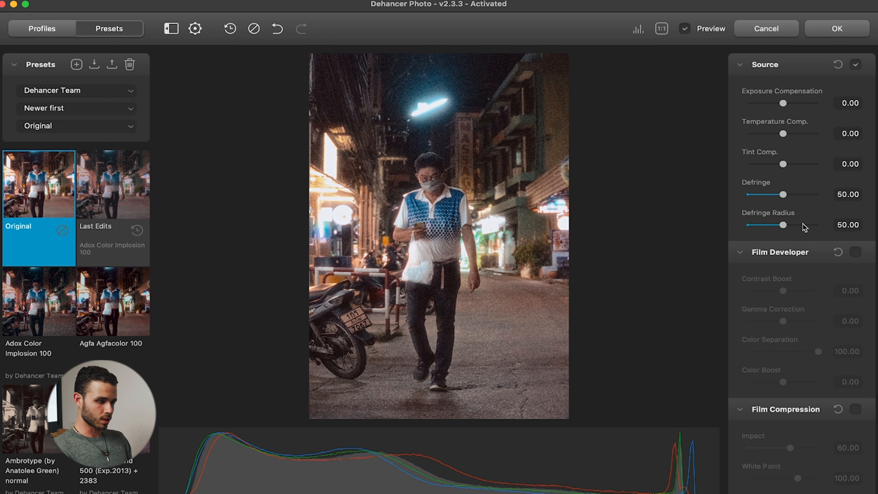
{"action": "scroll", "coordinate": [790, 329], "scroll_direction": "down", "scroll_amount": 5}
{"action": "scroll", "coordinate": [790, 328], "scroll_direction": "down", "scroll_amount": 3}
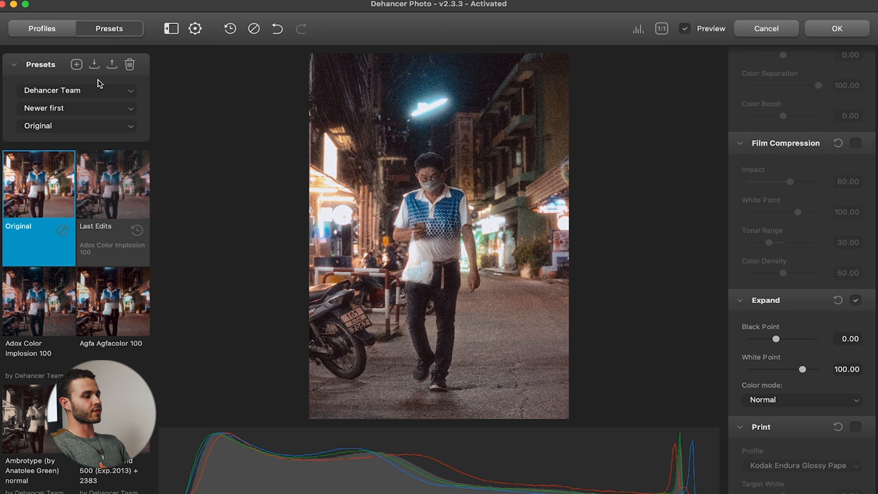
Import the Cinestill 800T old man preset from the lightroom presets folder in VLOGS/dehancer, allowing access to the Documents folder.
{"action": "left_click", "coordinate": [94, 66]}
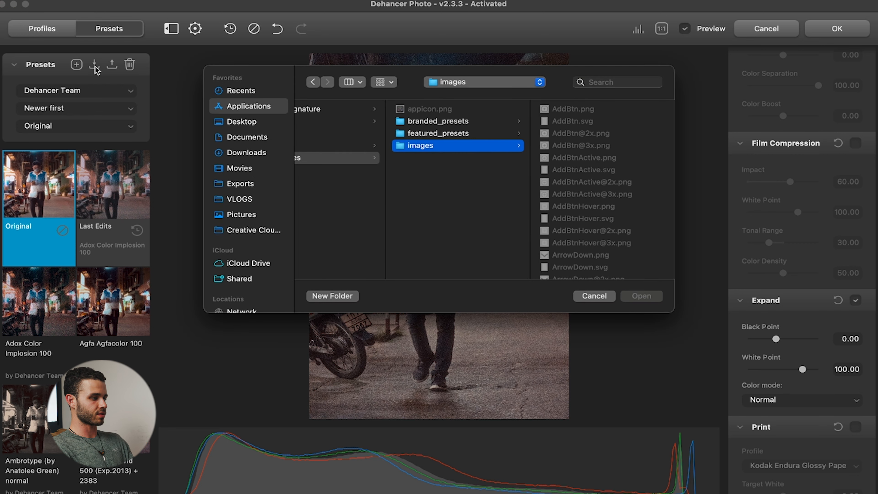
{"action": "left_click", "coordinate": [242, 198]}
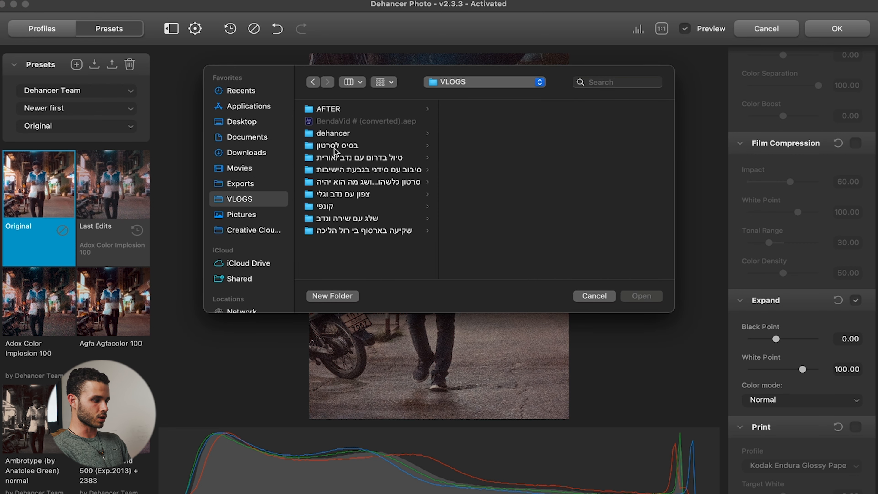
{"action": "left_click", "coordinate": [332, 136]}
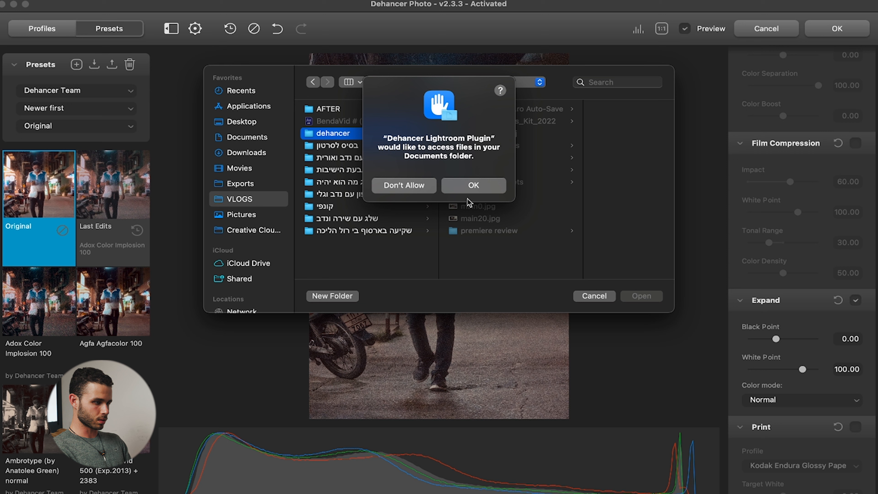
{"action": "left_click", "coordinate": [480, 189]}
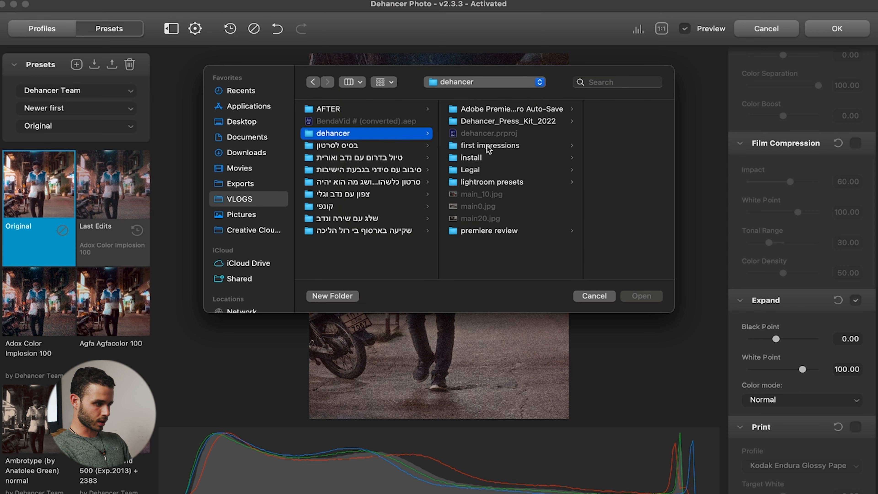
{"action": "left_click", "coordinate": [476, 185]}
{"action": "left_click", "coordinate": [489, 187]}
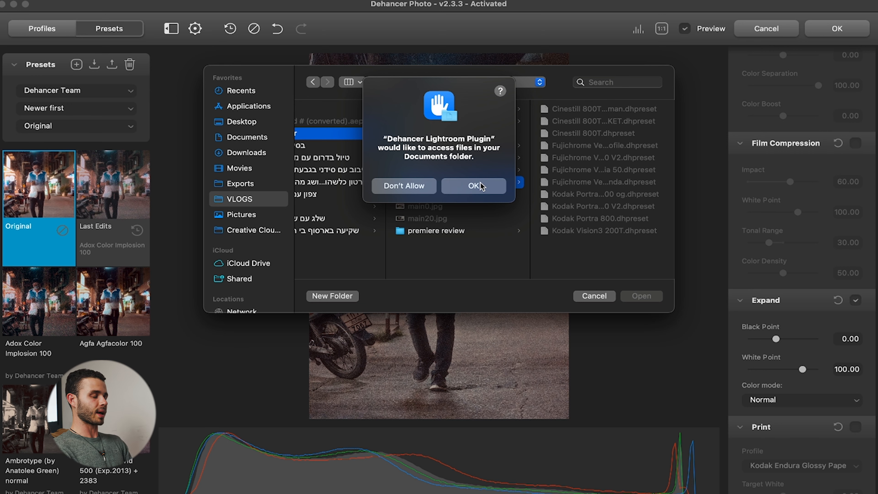
{"action": "left_click", "coordinate": [482, 187]}
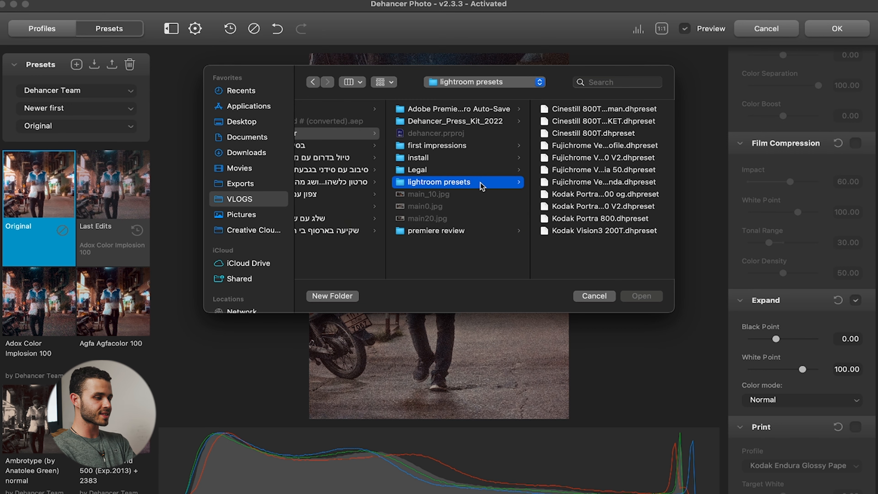
{"action": "double_click", "coordinate": [590, 113]}
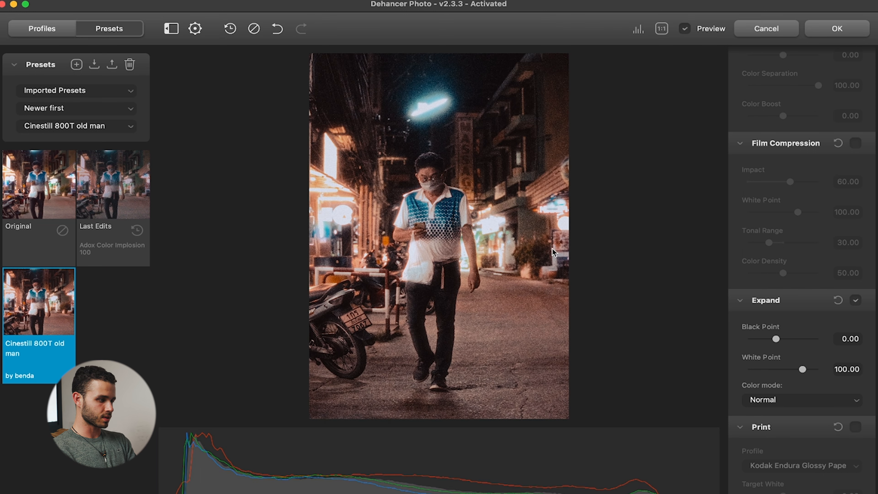
Switch the photo back to the Original preset and cancel the Dehancer edit to return to Lightroom Classic.
{"action": "scroll", "coordinate": [747, 242], "scroll_direction": "up", "scroll_amount": 5}
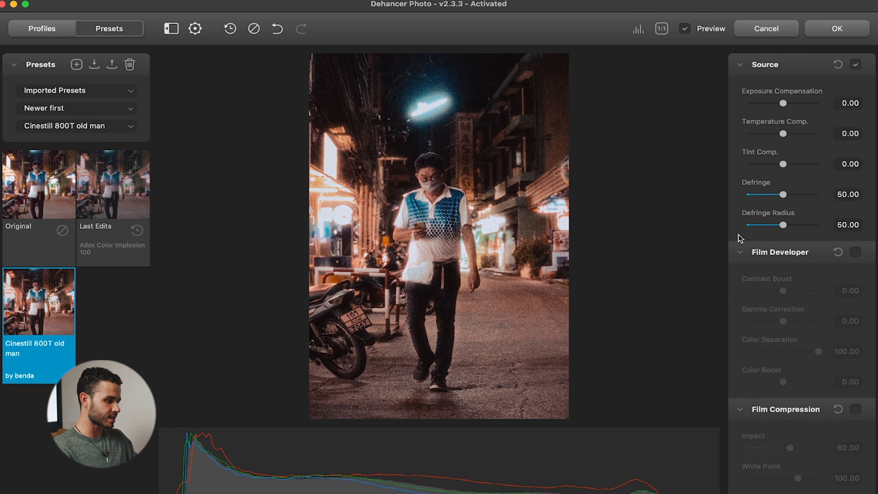
{"action": "left_click", "coordinate": [22, 191]}
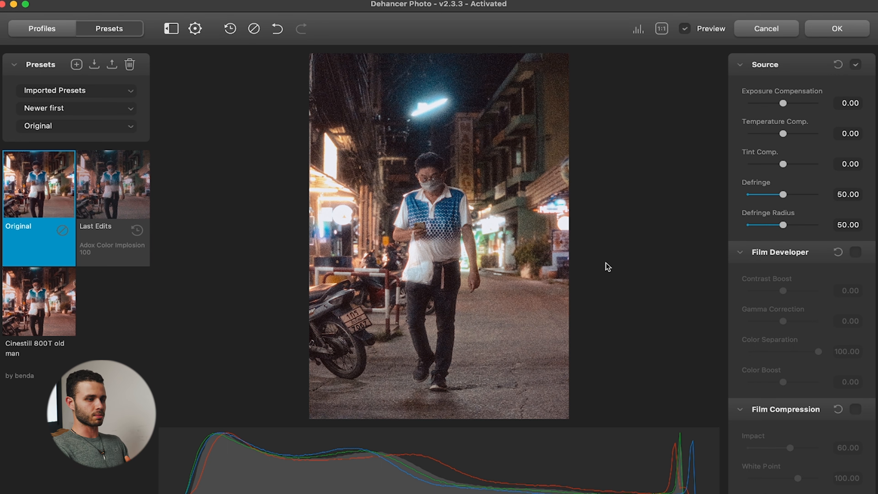
{"action": "left_click", "coordinate": [782, 29]}
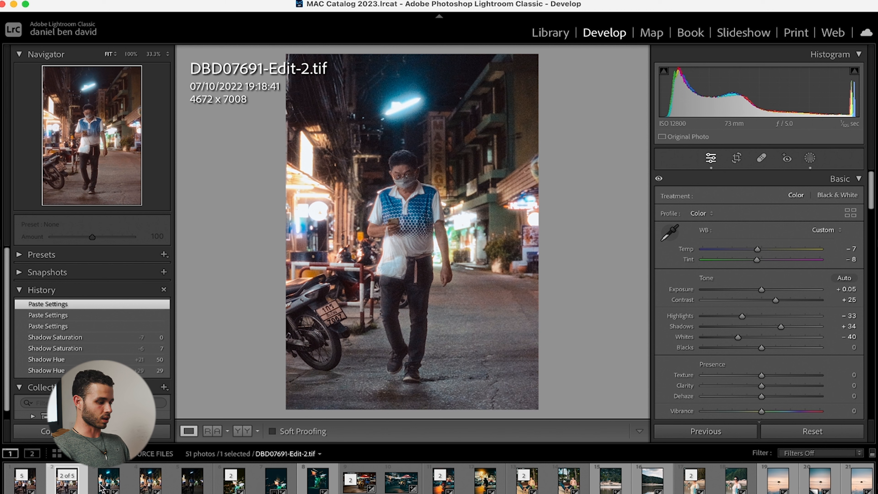
Show DBD07691-Edit.tif and compare its before and after states.
{"action": "left_click", "coordinate": [143, 486]}
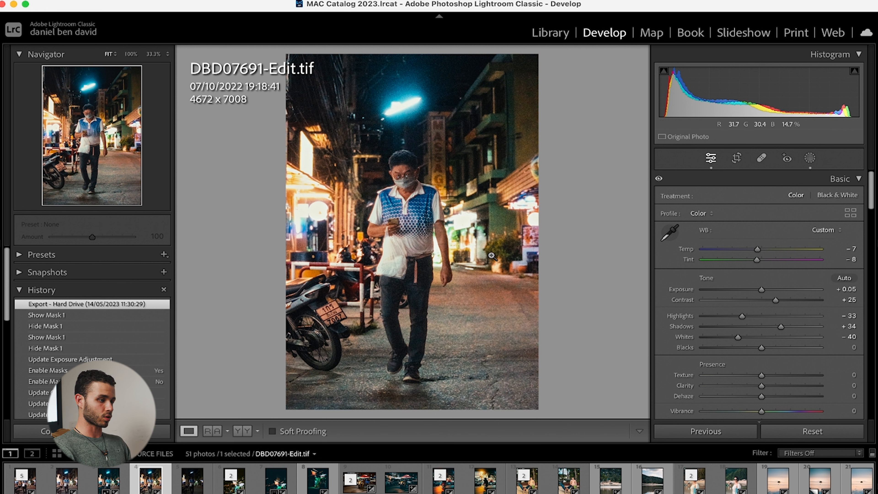
{"action": "key", "text": "backslash"}
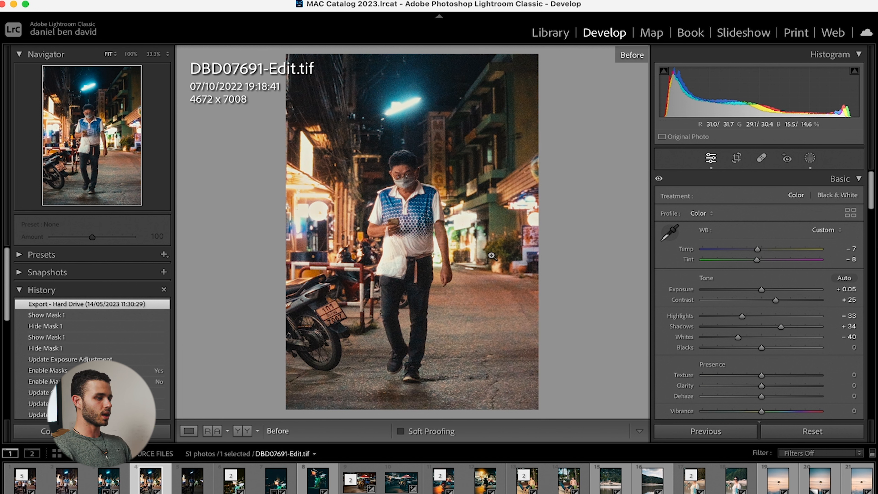
{"action": "key", "text": "backslash"}
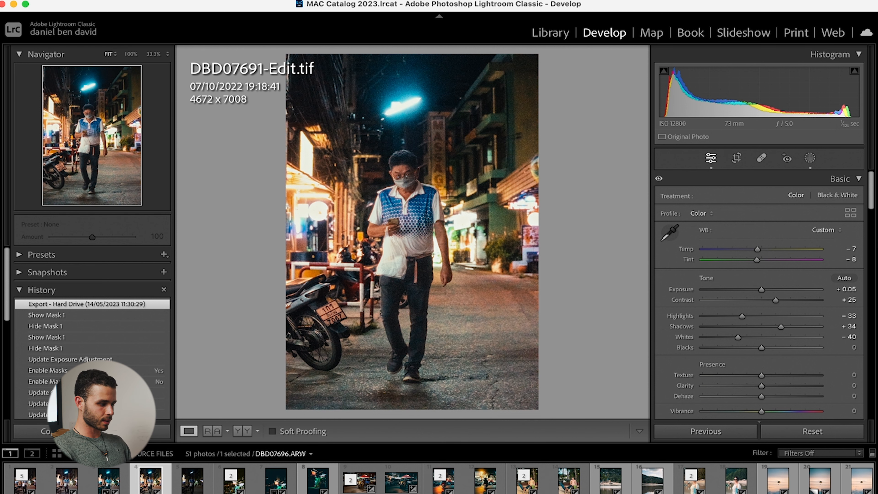
Inspect the night shop photo DBD07696-Edit.tif up close and compare it with DBD07696.ARW.
{"action": "left_click", "coordinate": [234, 479]}
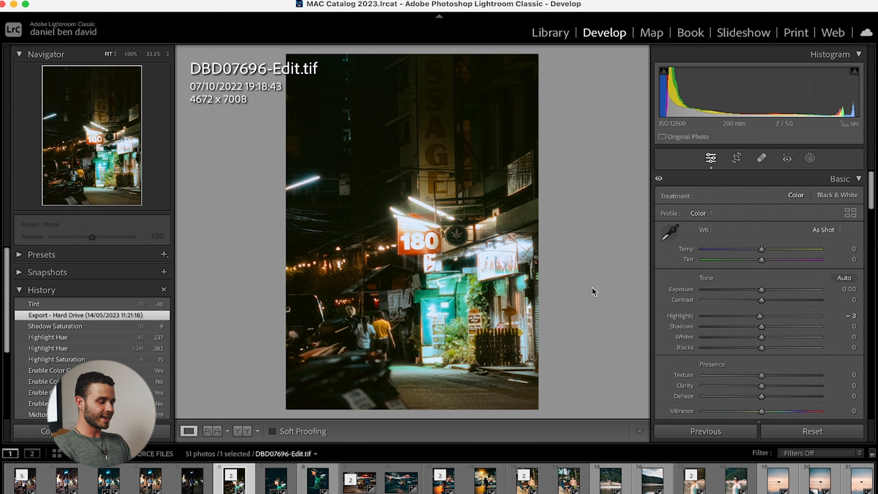
{"action": "left_click", "coordinate": [473, 294]}
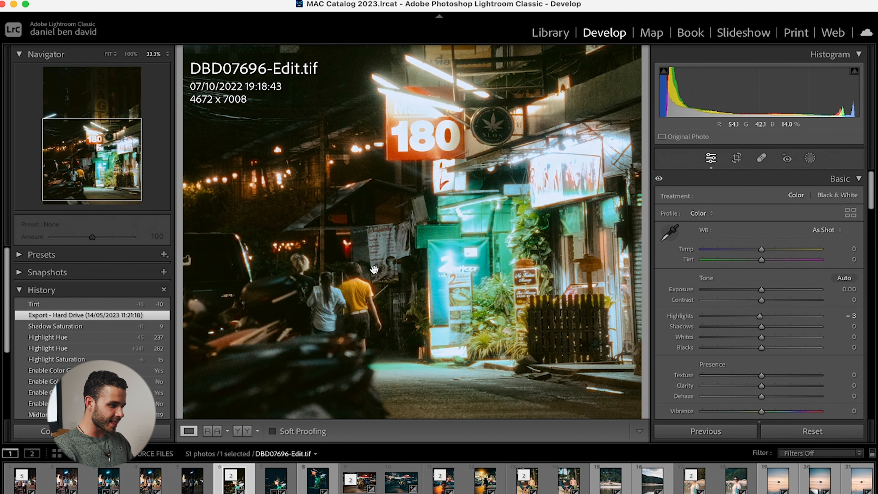
{"action": "left_click", "coordinate": [374, 270]}
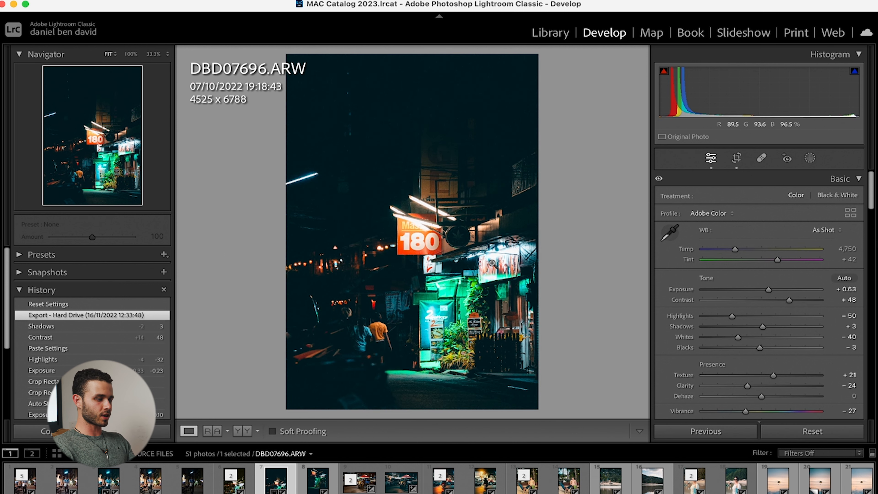
{"action": "key", "text": "Left"}
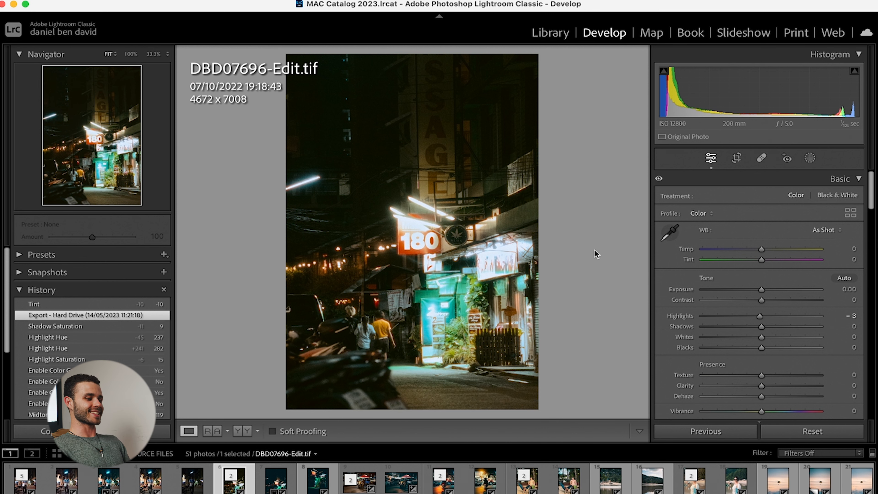
Inspect the tuk-tuk photo DBD07778-Edit.tif up close around the headlights, and return to the full view.
{"action": "left_click", "coordinate": [359, 479]}
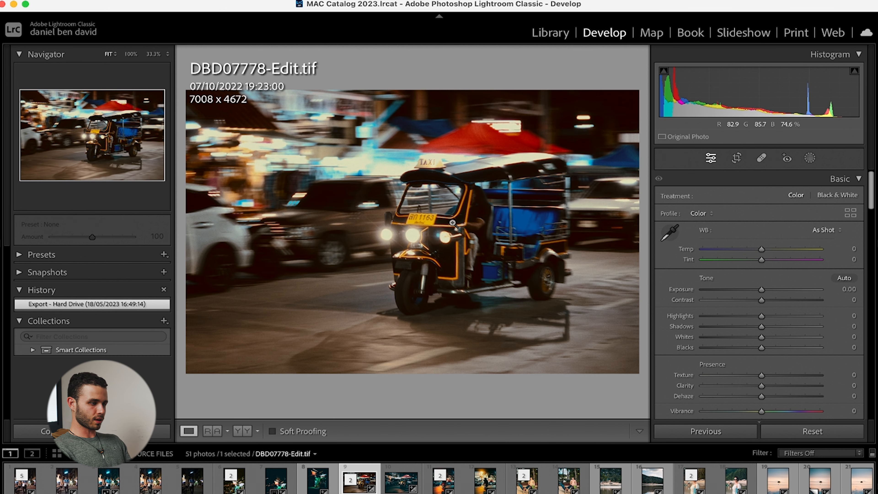
{"action": "left_click", "coordinate": [393, 244]}
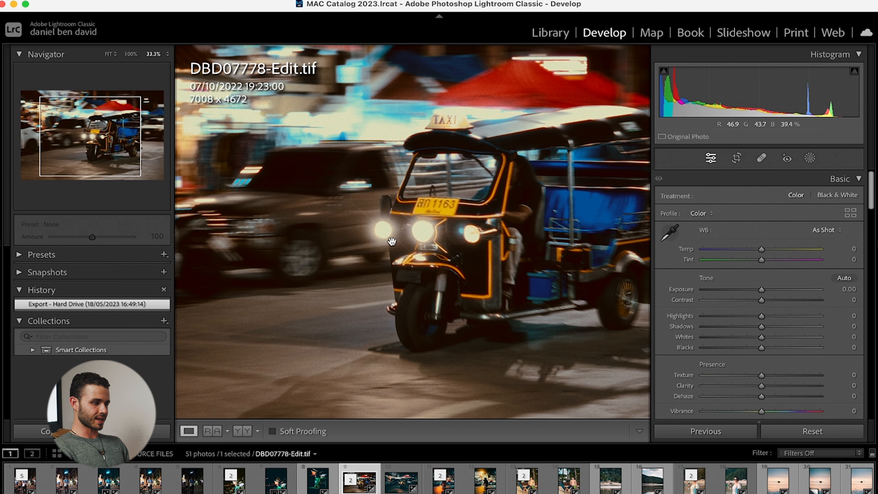
{"action": "left_click", "coordinate": [392, 243]}
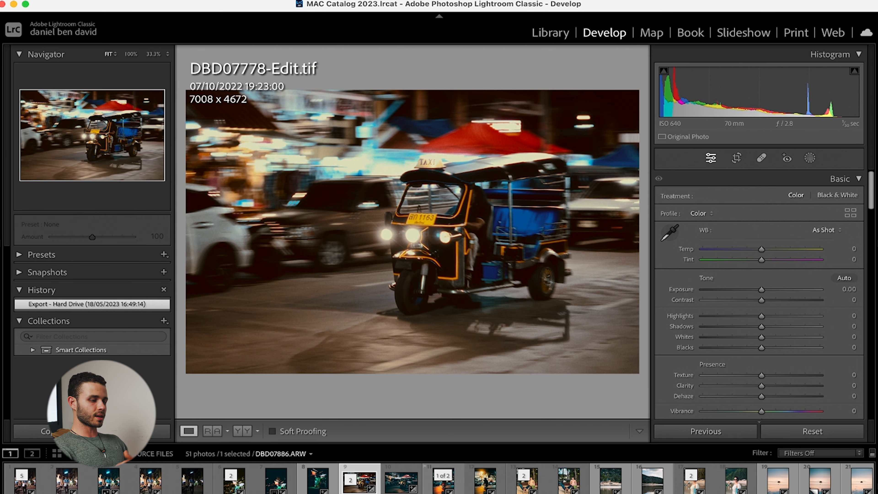
Compare the beach photo DBD01728-Edit.tif with DBD01728.ARW and examine the edited version's details up close.
{"action": "left_click", "coordinate": [527, 479]}
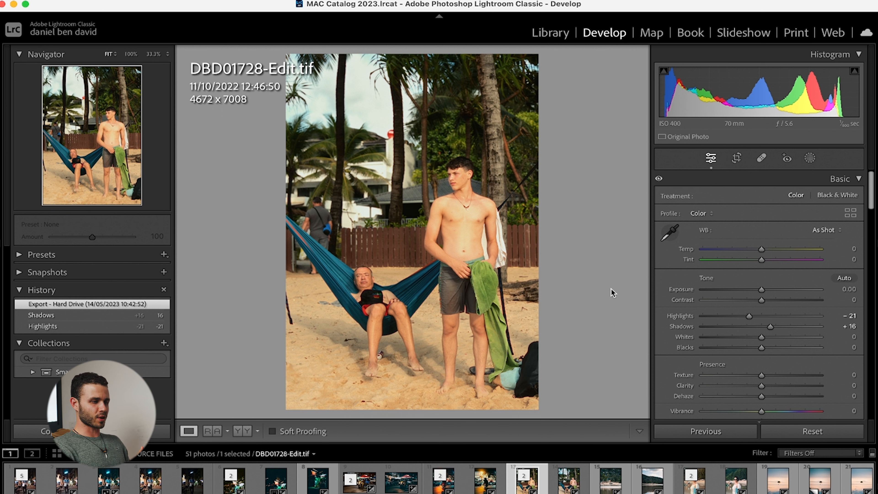
{"action": "key", "text": "Right"}
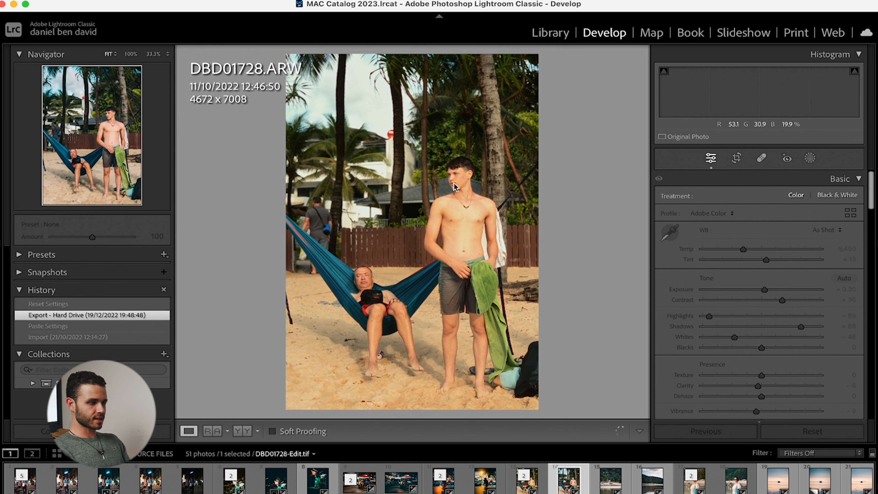
{"action": "key", "text": "Left"}
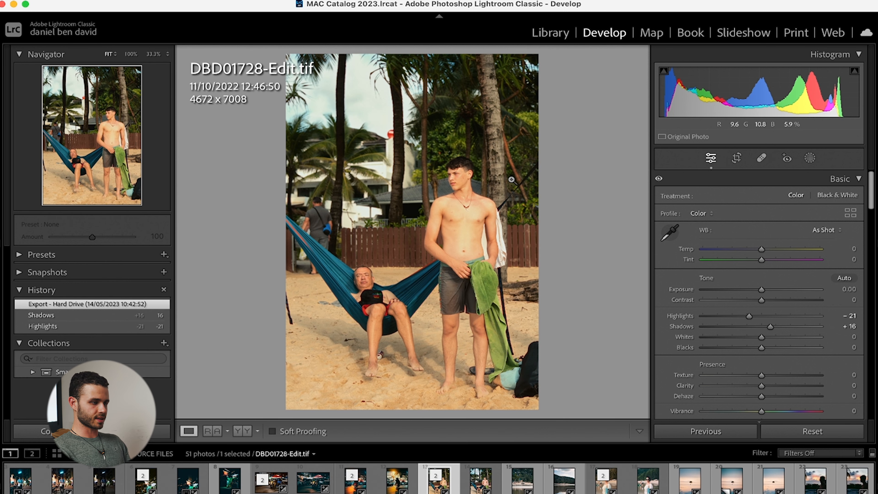
{"action": "left_click", "coordinate": [477, 238]}
{"action": "left_click_drag", "start_coordinate": [474, 279], "coordinate": [423, 273]}
{"action": "left_click", "coordinate": [423, 272]}
Return to the finished night street photo DBD07691-Edit-3.tif.
{"action": "scroll", "coordinate": [501, 490], "scroll_direction": "left", "scroll_amount": 3}
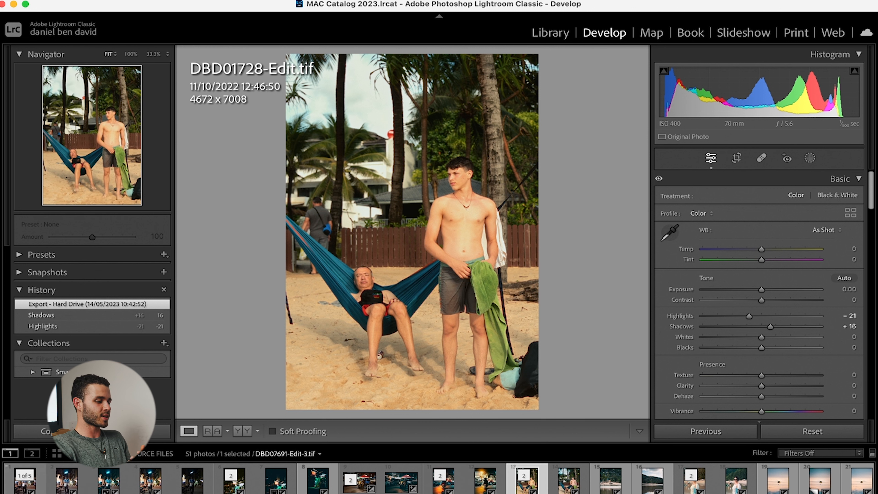
{"action": "left_click", "coordinate": [19, 491]}
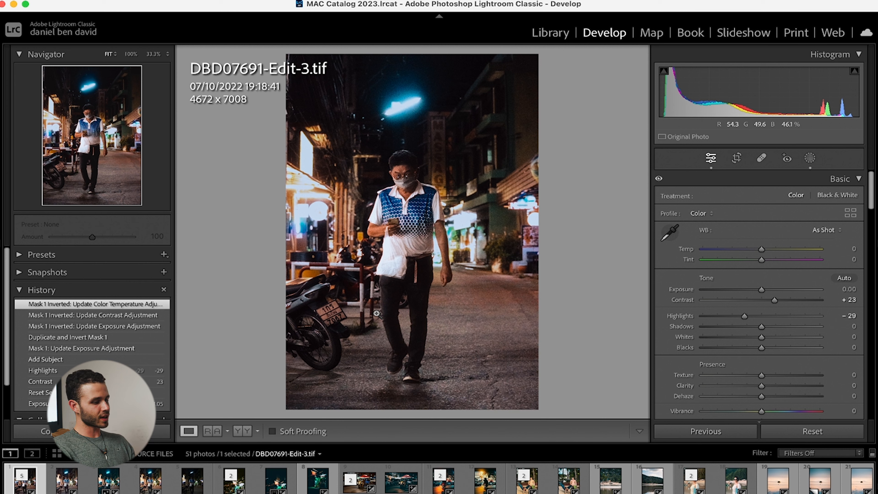
{"action": "mouse_move", "coordinate": [370, 488]}
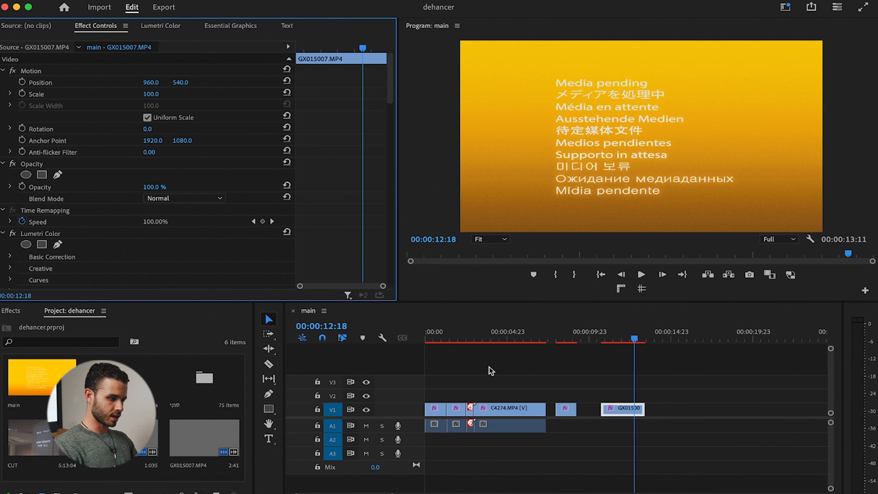
Switch to the dehancer project in Premiere Pro and enlarge the main sequence's timeline with the playhead at its start.
{"action": "scroll", "coordinate": [488, 367], "scroll_direction": "down", "scroll_amount": 3}
{"action": "left_click", "coordinate": [467, 346]}
{"action": "left_click_drag", "start_coordinate": [467, 338], "coordinate": [387, 339]}
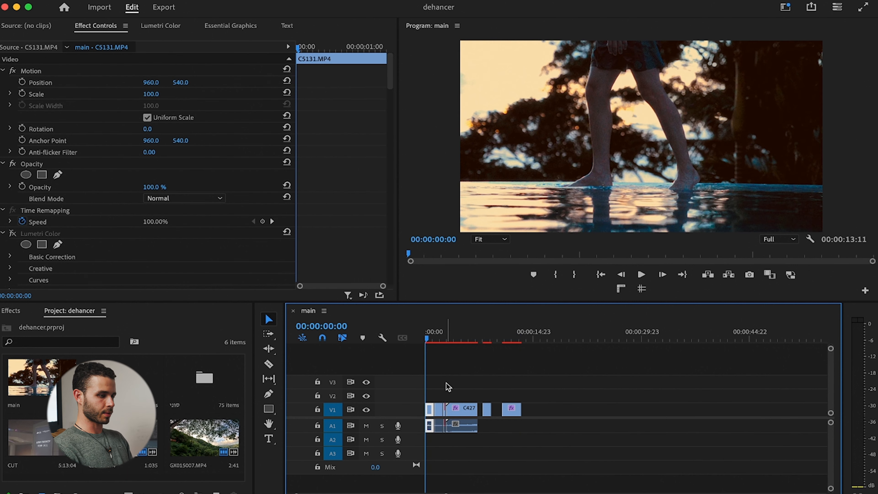
{"action": "scroll", "coordinate": [448, 386], "scroll_direction": "up", "scroll_amount": 4}
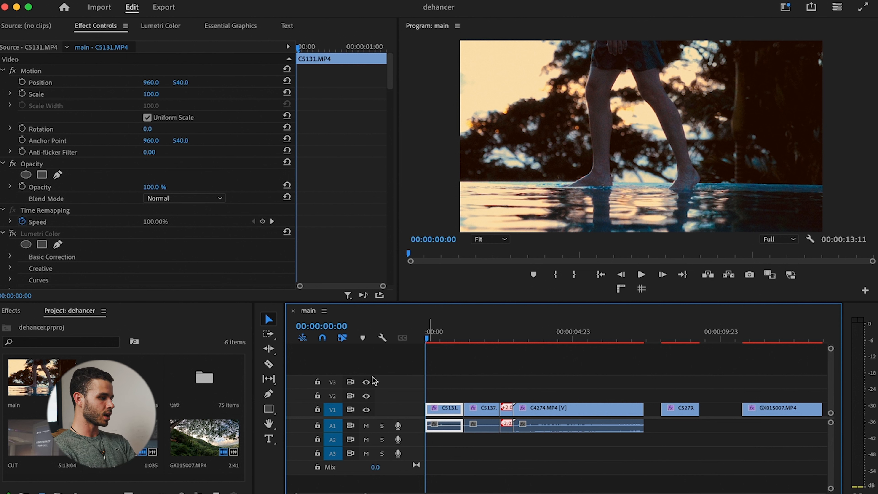
{"action": "left_click", "coordinate": [429, 334]}
{"action": "left_click_drag", "start_coordinate": [429, 333], "coordinate": [350, 347]}
Compare clip C5131.MP4 without Dehancer Pro and with its Lumetri Color grade, and restore the Dehancer look.
{"action": "scroll", "coordinate": [146, 211], "scroll_direction": "down", "scroll_amount": 8}
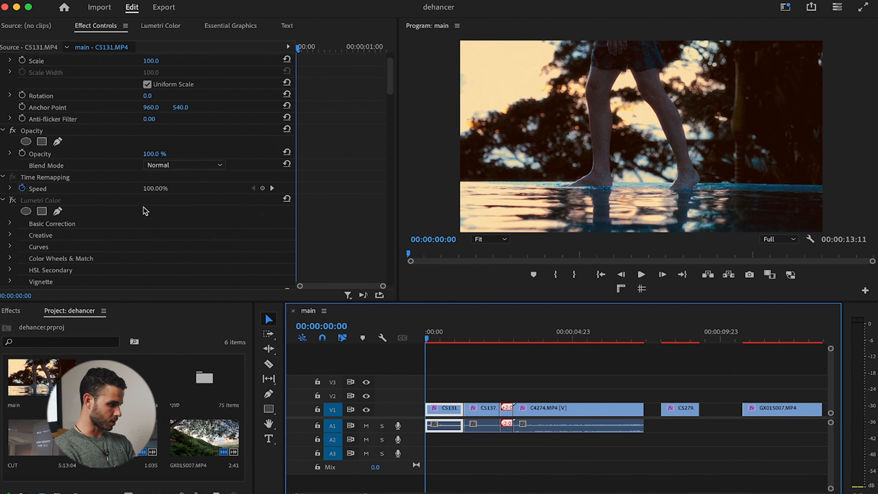
{"action": "scroll", "coordinate": [138, 207], "scroll_direction": "up", "scroll_amount": 2}
{"action": "left_click", "coordinate": [12, 105]}
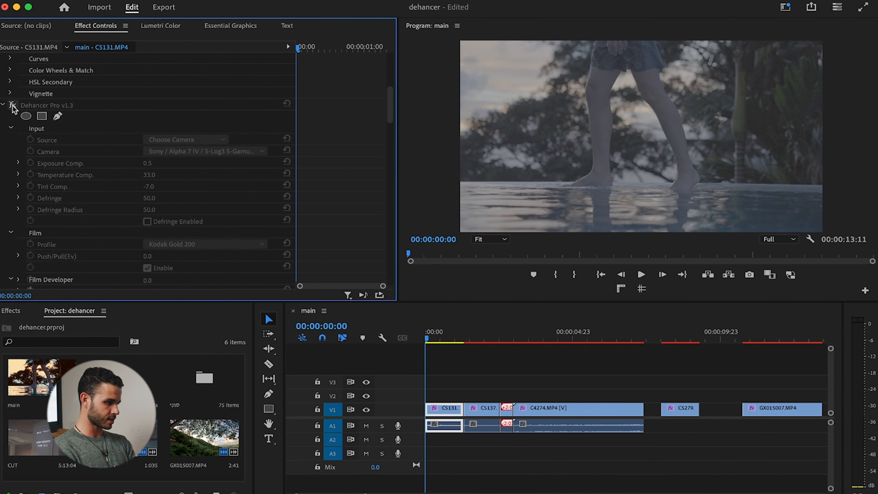
{"action": "scroll", "coordinate": [14, 115], "scroll_direction": "up", "scroll_amount": 6}
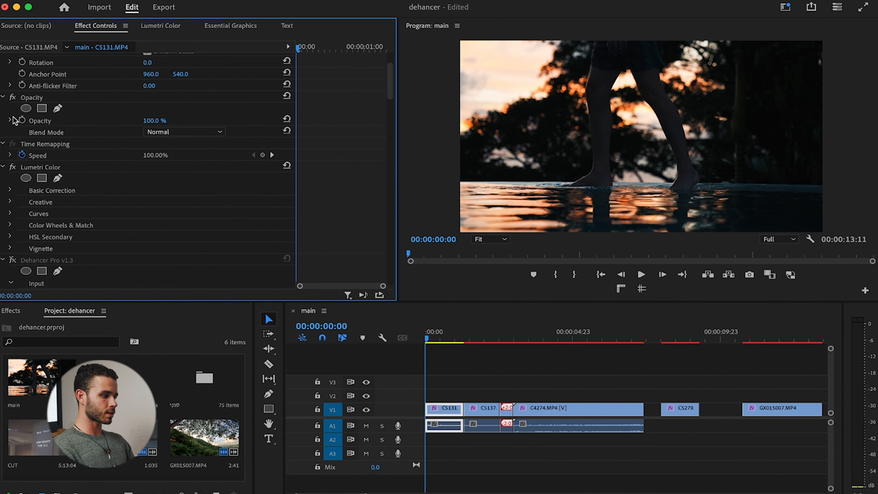
{"action": "left_click", "coordinate": [13, 167]}
{"action": "key", "text": "super+z"}
{"action": "key", "text": "super+z"}
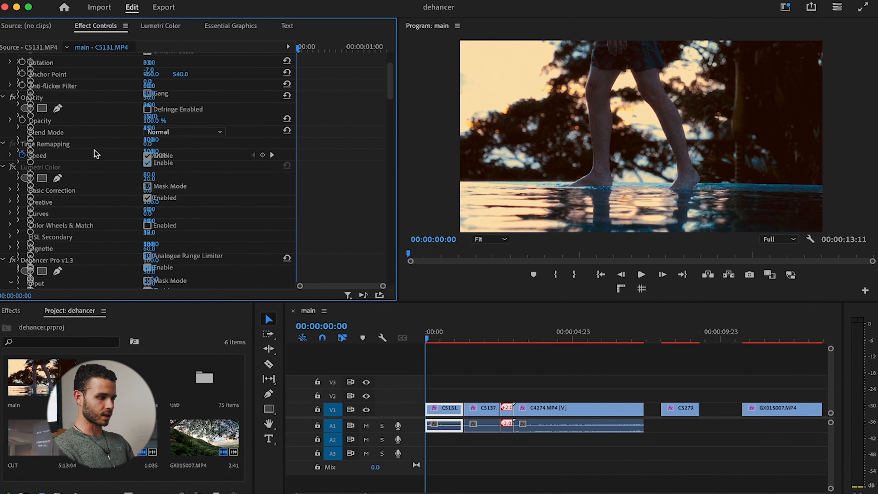
Preview the graded clip C5131.MP4 and return to the start of the sequence.
{"action": "left_click", "coordinate": [436, 333]}
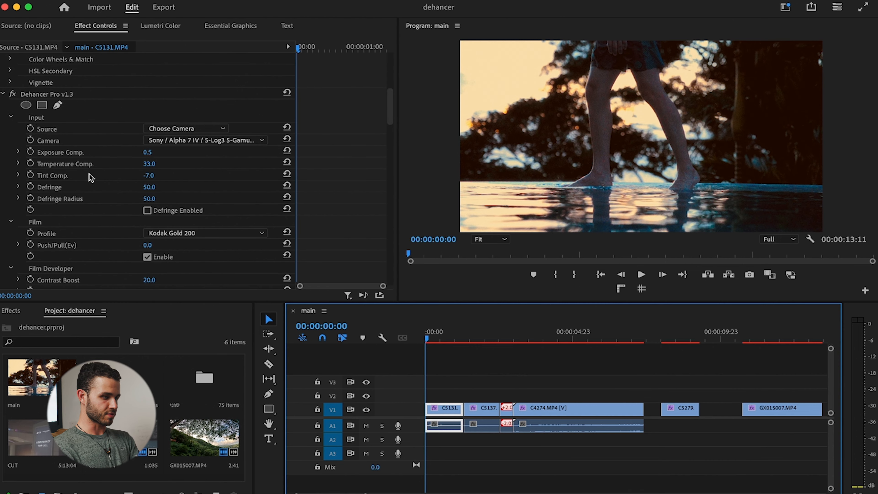
{"action": "key", "text": "space"}
{"action": "key", "text": "space"}
{"action": "key", "text": "Up"}
{"action": "key", "text": "Up"}
Try the Kodak Portra 400 film profile on C5131.MP4 and check the frame at 00:00:00:13.
{"action": "scroll", "coordinate": [193, 190], "scroll_direction": "down", "scroll_amount": 10}
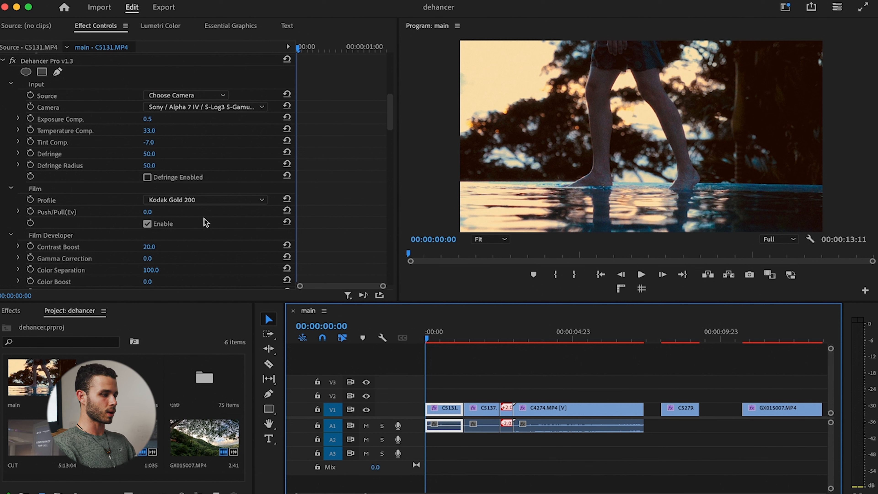
{"action": "left_click", "coordinate": [210, 200]}
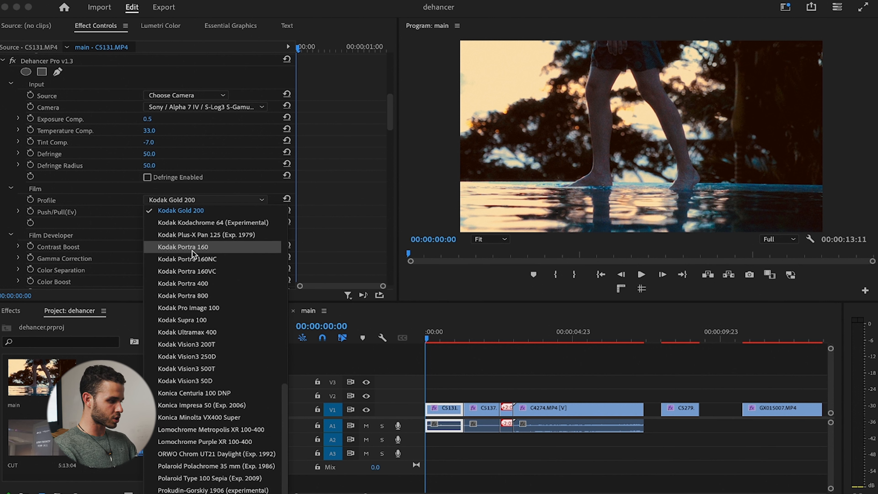
{"action": "left_click", "coordinate": [193, 284]}
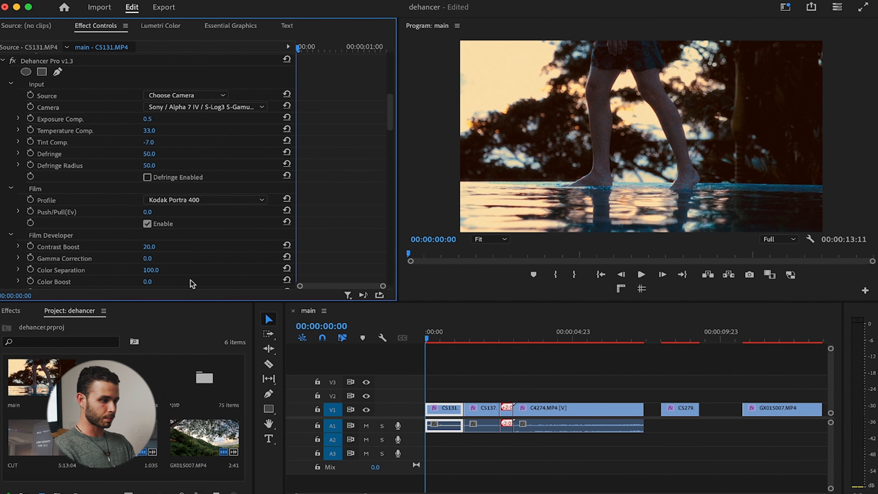
{"action": "left_click", "coordinate": [438, 341]}
{"action": "left_click_drag", "start_coordinate": [438, 341], "coordinate": [442, 340]}
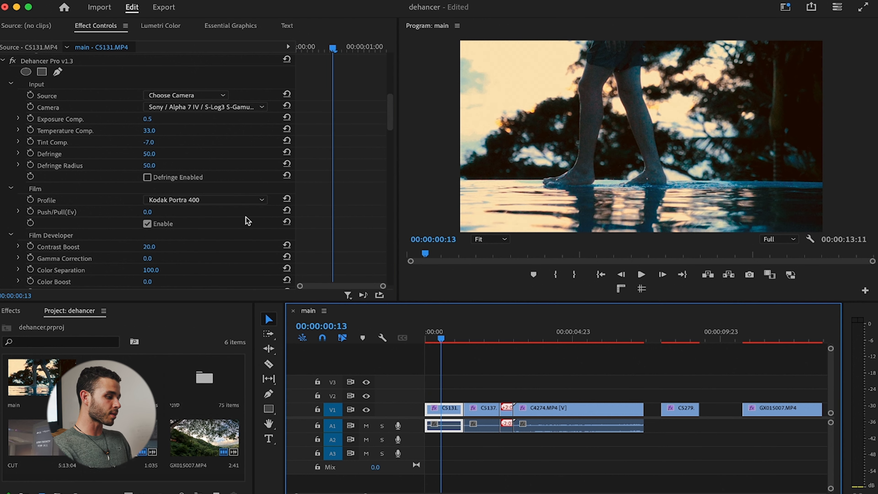
Try the Kodak Vision3 50D and Kodak Gold 200 film profiles on C5131.MP4.
{"action": "left_click", "coordinate": [225, 200]}
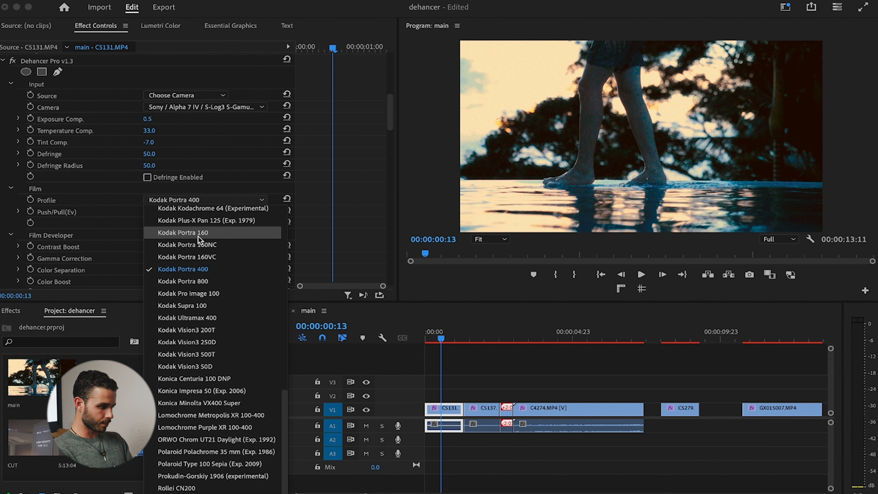
{"action": "left_click", "coordinate": [210, 367]}
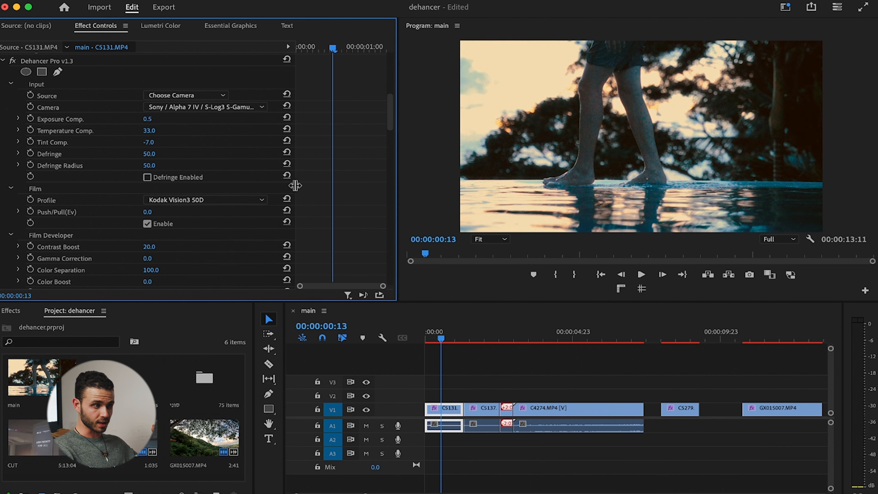
{"action": "left_click", "coordinate": [197, 199]}
{"action": "scroll", "coordinate": [206, 322], "scroll_direction": "up", "scroll_amount": 1}
{"action": "scroll", "coordinate": [206, 322], "scroll_direction": "up", "scroll_amount": 1}
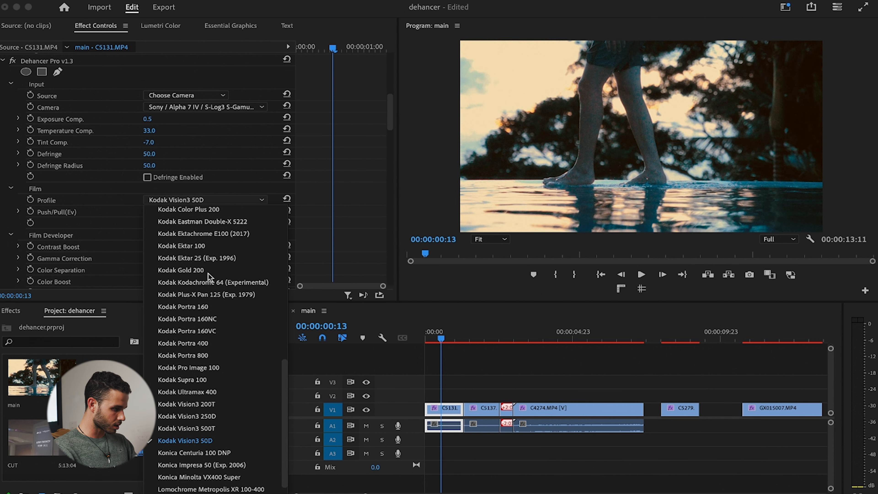
{"action": "left_click", "coordinate": [191, 273]}
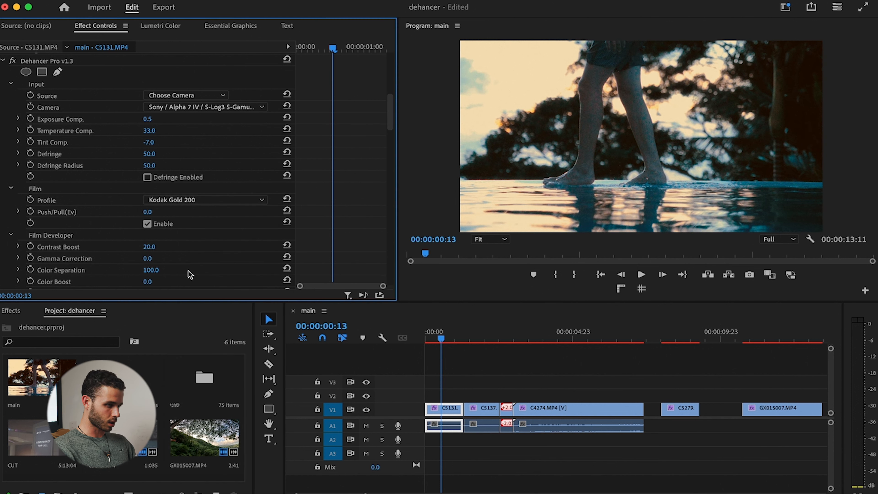
Set C5131.MP4's Dehancer film profile to Fujicolor C200 and check it near the clip's start.
{"action": "left_click", "coordinate": [206, 200]}
{"action": "scroll", "coordinate": [182, 274], "scroll_direction": "up", "scroll_amount": 7}
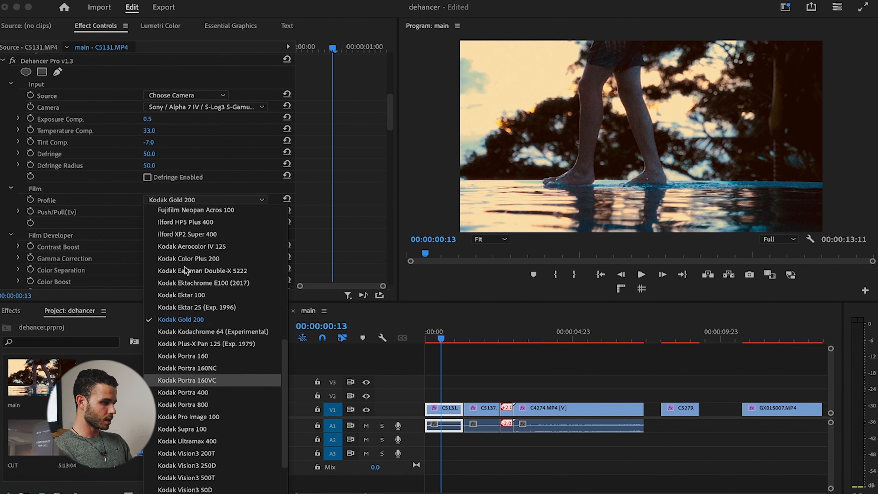
{"action": "left_click", "coordinate": [189, 235]}
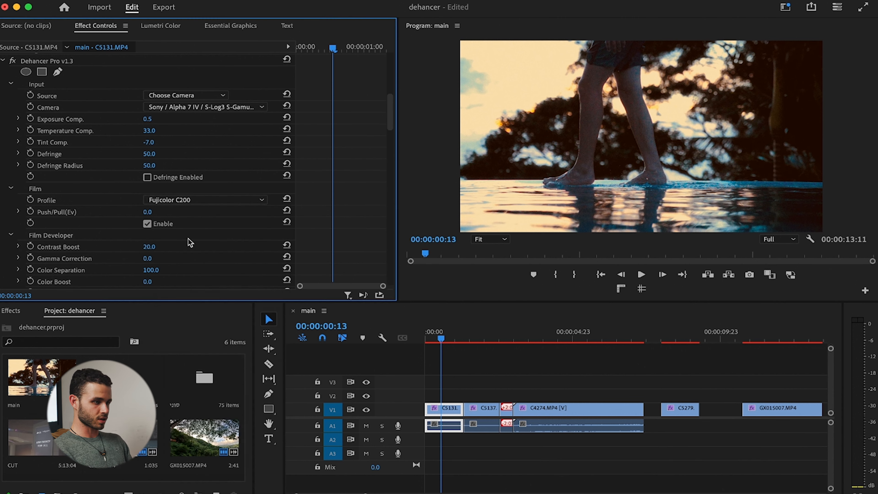
{"action": "left_click", "coordinate": [429, 331]}
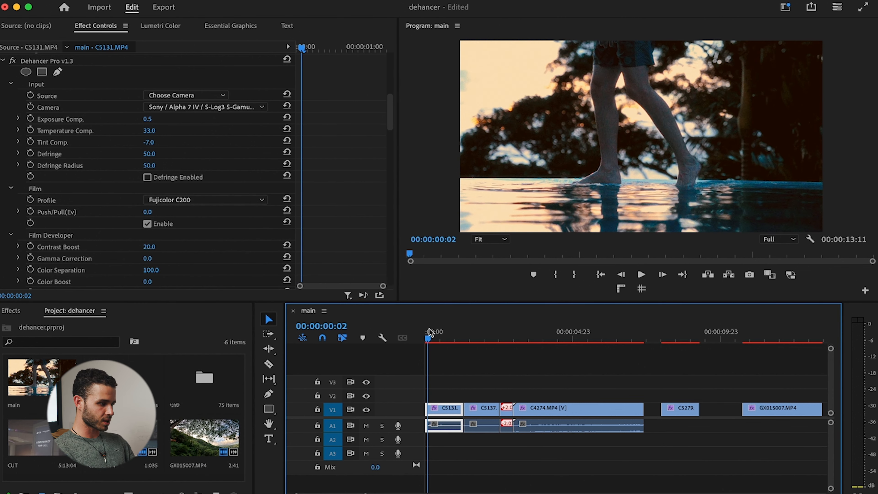
Set the Dehancer film profile of C5137.MP4 to Fuji Reala 500D (Exp.2013) and check the clip's first frame.
{"action": "left_click_drag", "start_coordinate": [466, 333], "coordinate": [484, 335]}
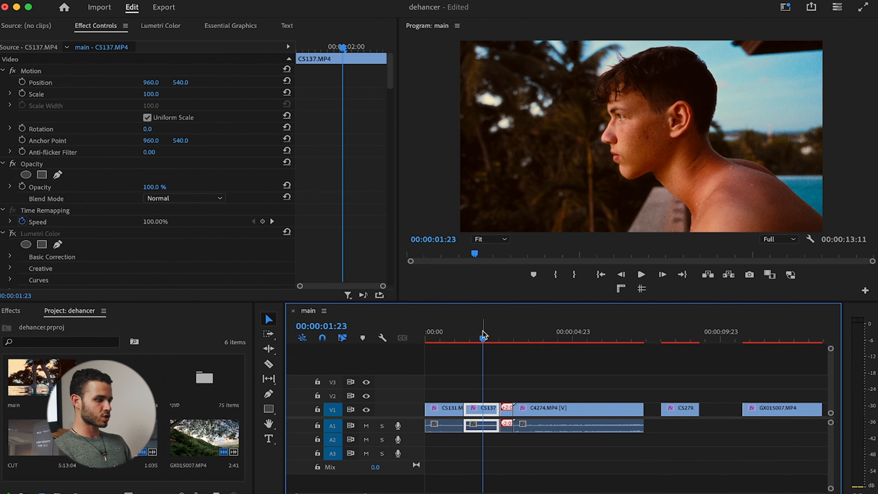
{"action": "scroll", "coordinate": [187, 189], "scroll_direction": "down", "scroll_amount": 10}
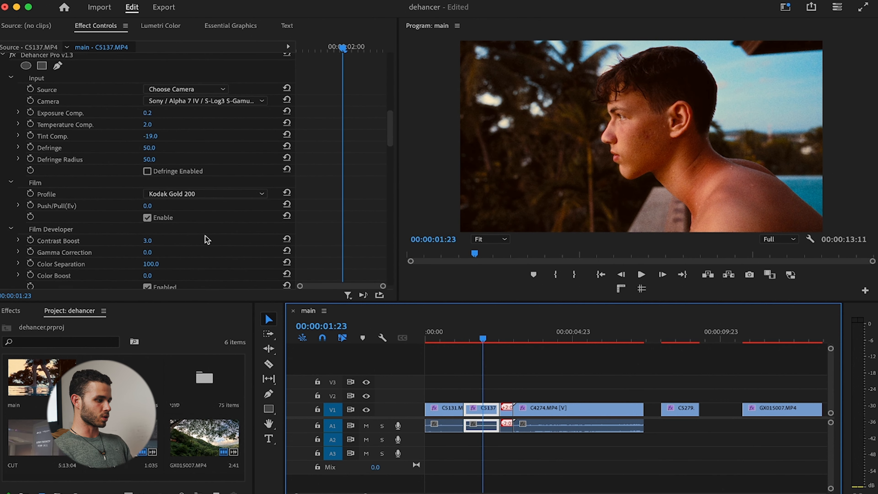
{"action": "left_click", "coordinate": [212, 194]}
{"action": "left_click", "coordinate": [203, 283]}
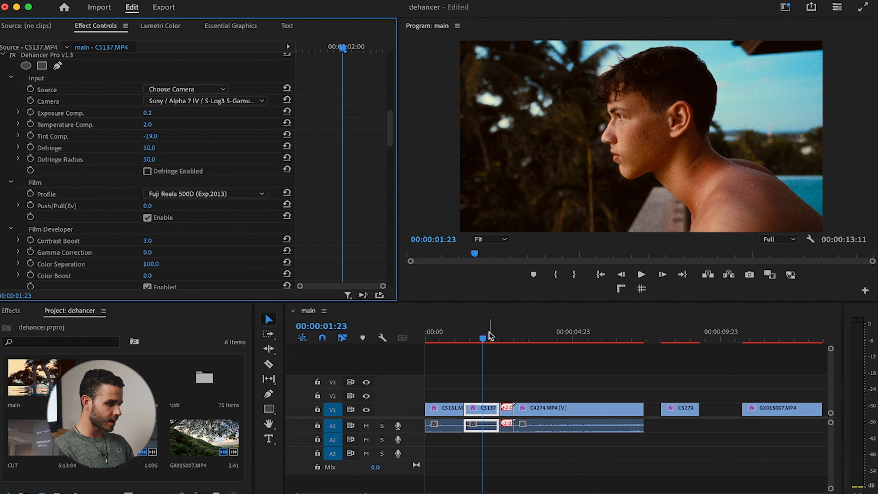
{"action": "left_click_drag", "start_coordinate": [485, 337], "coordinate": [465, 339]}
Try the Fujichrome Velvia 50 and Fujichrome Velvia 100 film profiles on C5137.MP4.
{"action": "left_click", "coordinate": [186, 194]}
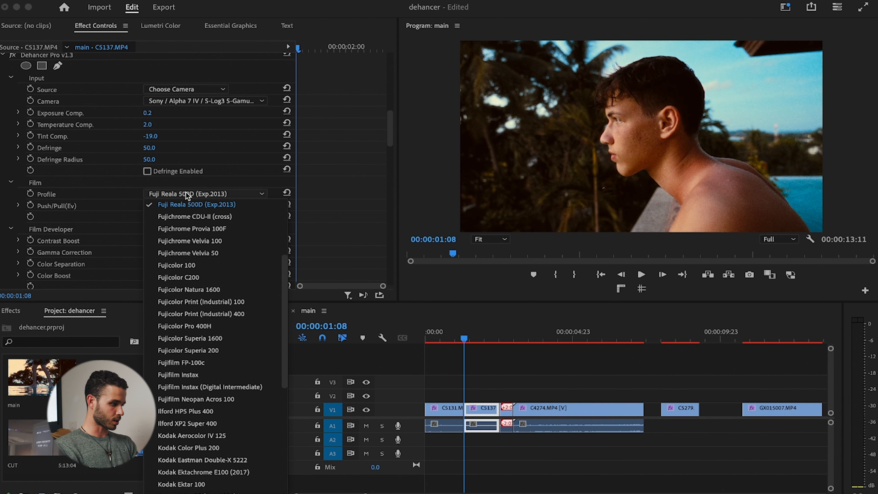
{"action": "left_click", "coordinate": [183, 253]}
{"action": "left_click", "coordinate": [208, 194]}
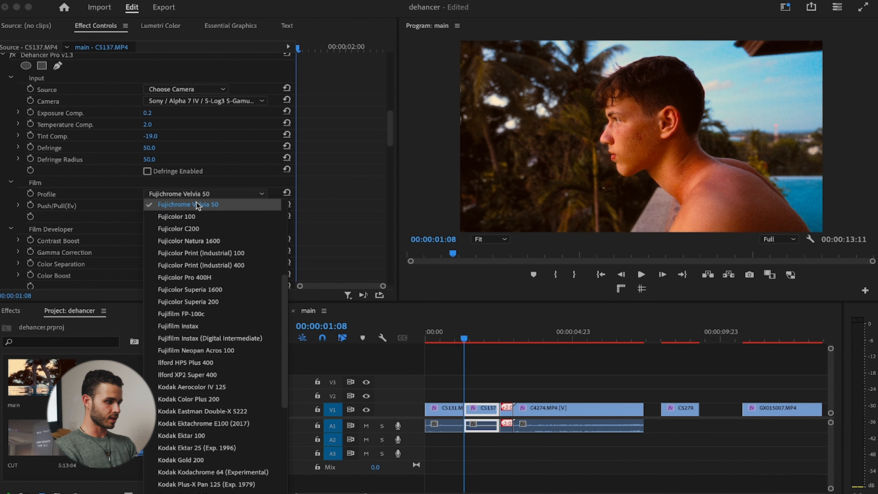
{"action": "scroll", "coordinate": [195, 250], "scroll_direction": "up", "scroll_amount": 3}
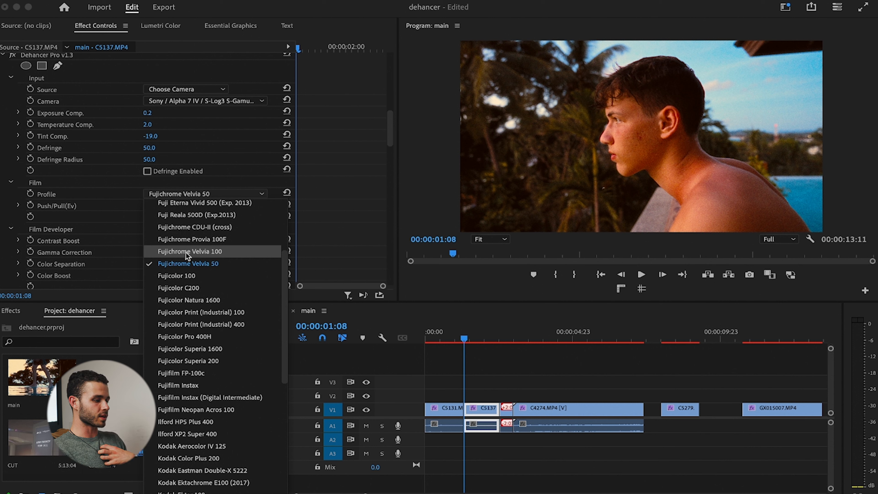
{"action": "left_click", "coordinate": [187, 252]}
Return C5137.MP4 to the Fuji Reala 500D (Exp.2013) profile and set the Film Developer's Contrast Boost to 3.2.
{"action": "left_click", "coordinate": [211, 194]}
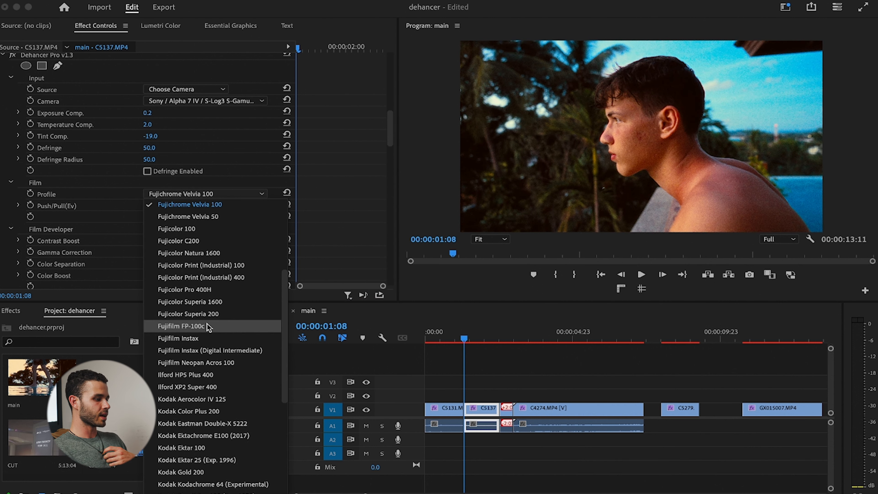
{"action": "scroll", "coordinate": [208, 325], "scroll_direction": "down", "scroll_amount": 1}
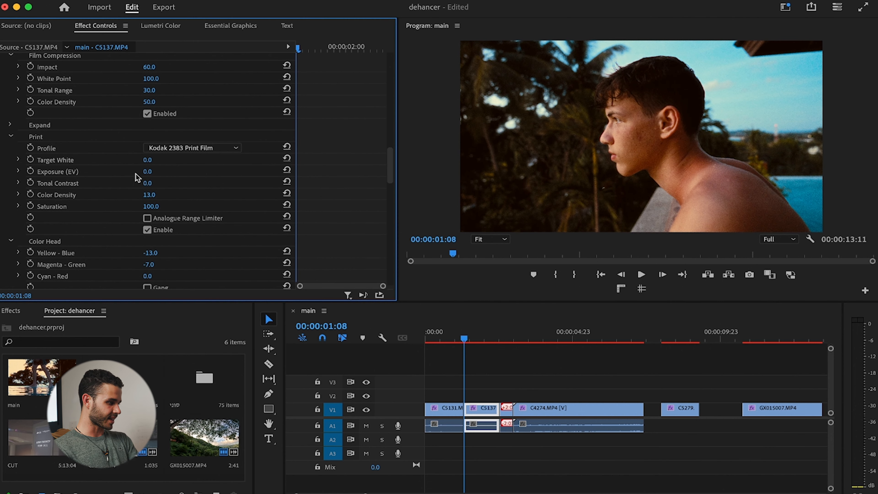
{"action": "scroll", "coordinate": [215, 174], "scroll_direction": "up", "scroll_amount": 2}
{"action": "scroll", "coordinate": [215, 177], "scroll_direction": "up", "scroll_amount": 3}
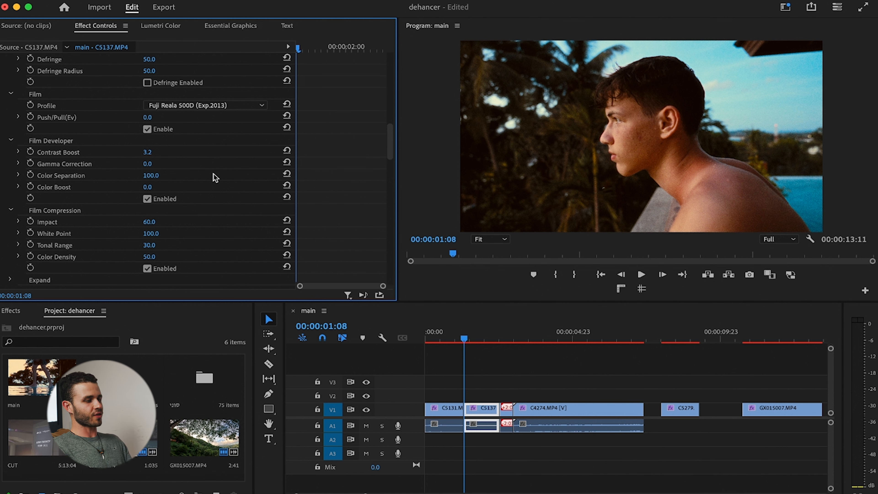
Play the main sequence from its start in full screen to review the graded clips, and return to the editing workspace.
{"action": "left_click_drag", "start_coordinate": [485, 341], "coordinate": [422, 343]}
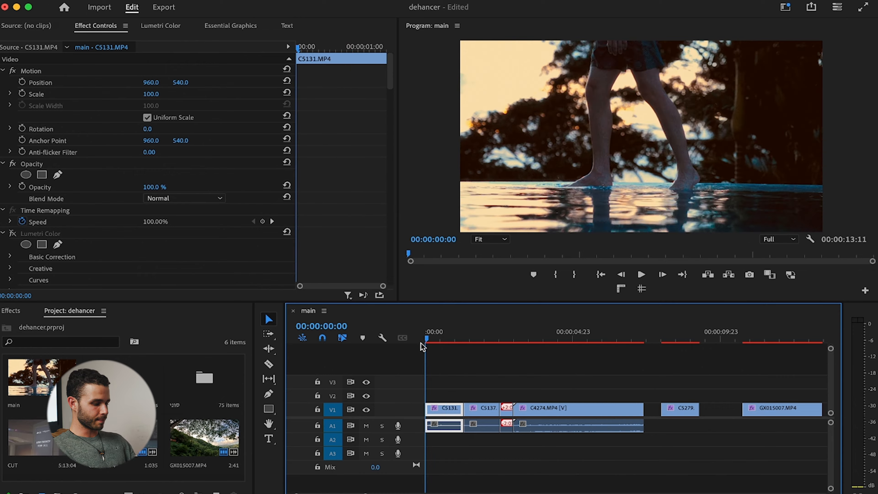
{"action": "key", "text": "ctrl+grave"}
{"action": "key", "text": "space"}
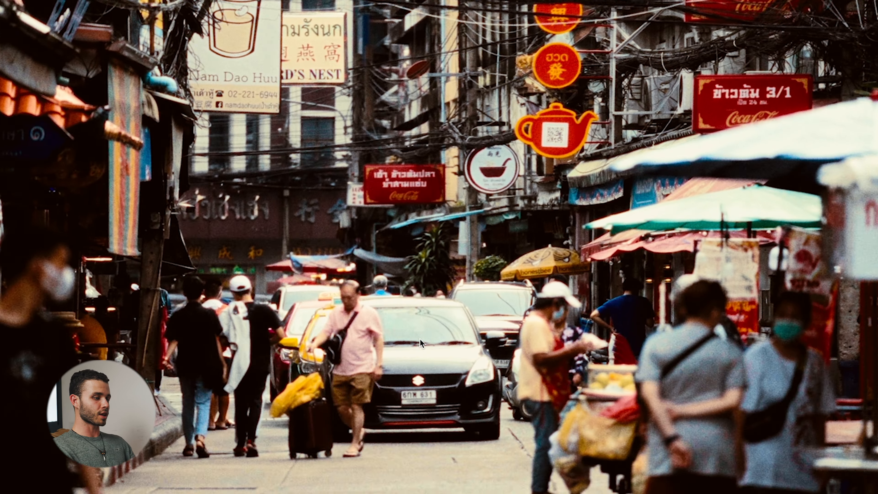
{"action": "key", "text": "ctrl+grave"}
{"action": "key", "text": "space"}
{"action": "key", "text": "ctrl+grave"}
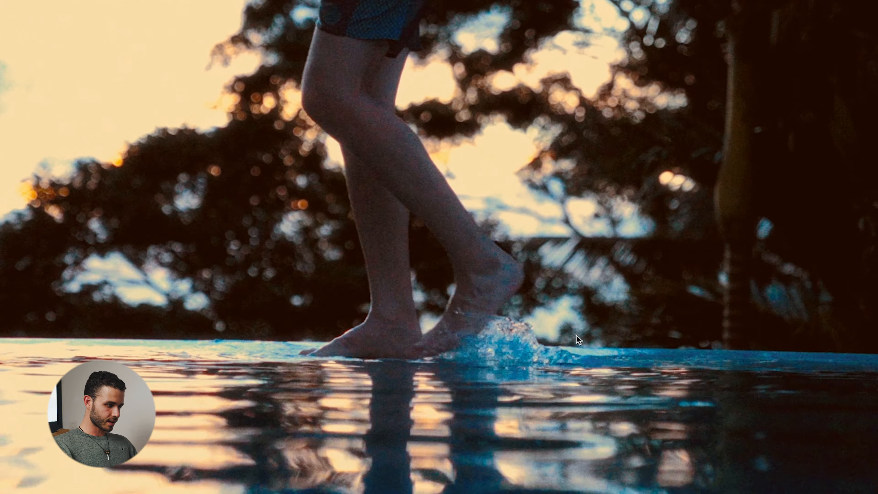
{"action": "key", "text": "space"}
{"action": "key", "text": "ctrl+grave"}
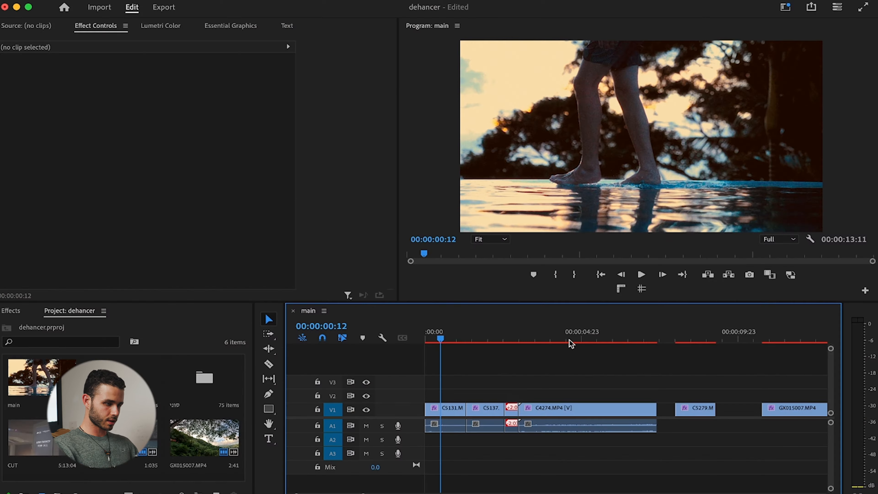
Bring clip GX015007.MP4 into view on the timeline and examine its frame at 00:00:11:04.
{"action": "left_click", "coordinate": [794, 342]}
{"action": "scroll", "coordinate": [761, 381], "scroll_direction": "right", "scroll_amount": 3}
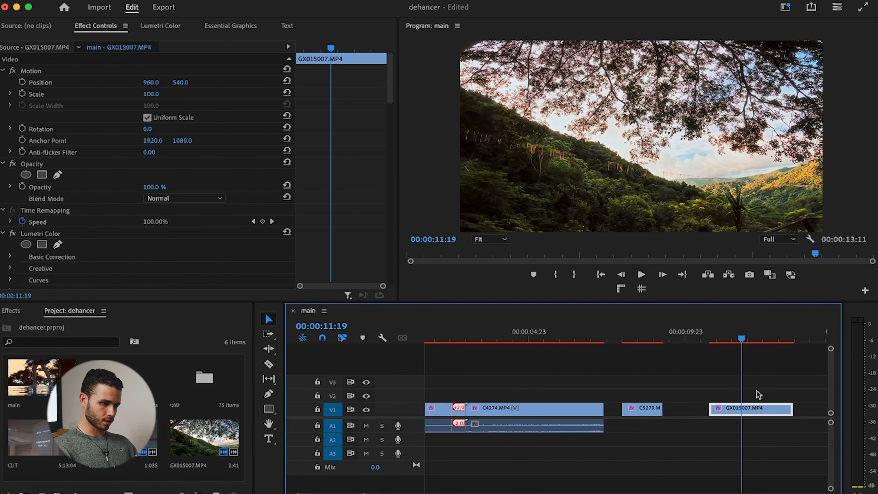
{"action": "left_click_drag", "start_coordinate": [747, 342], "coordinate": [725, 341]}
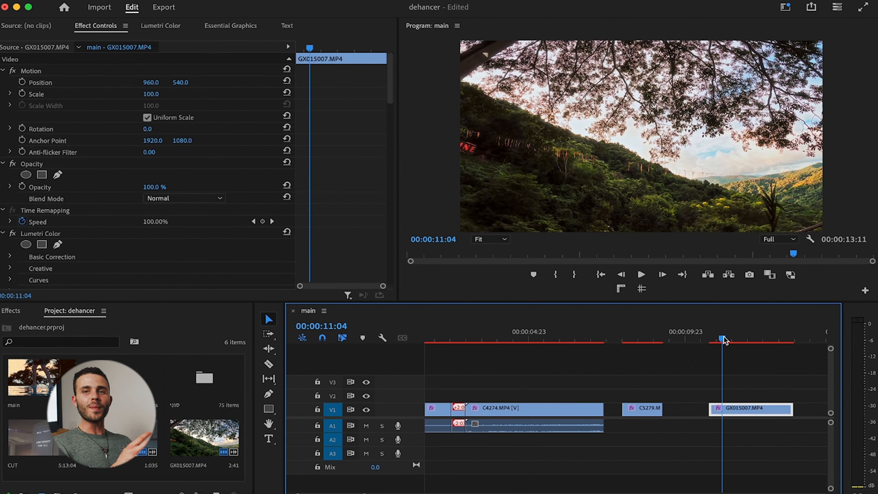